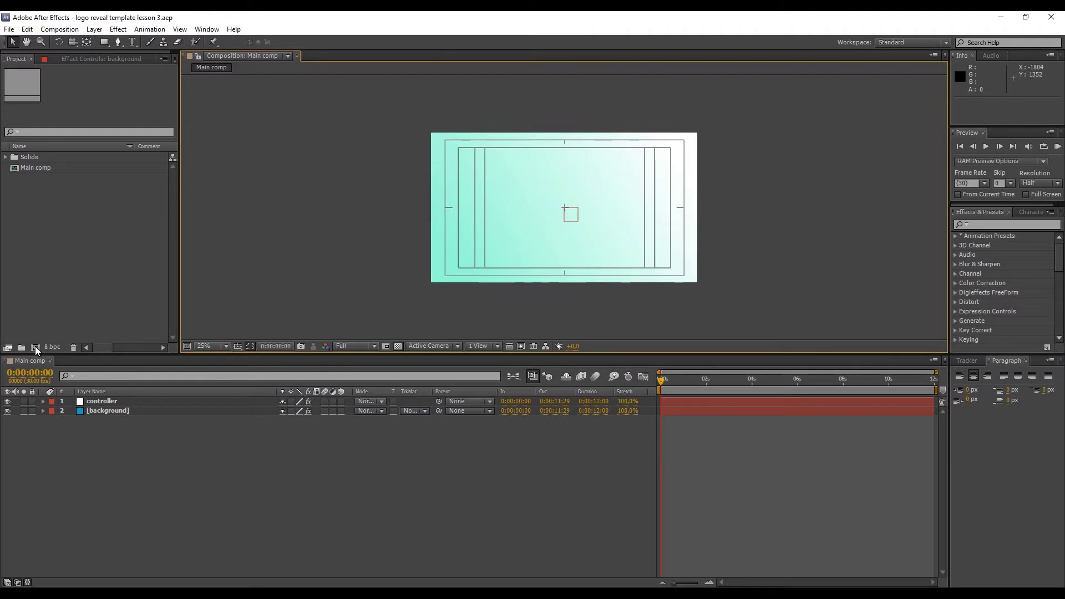
# Create a composition named "rectangular placeholder" and add a new folder to the project.
pyautogui.click(35, 346)
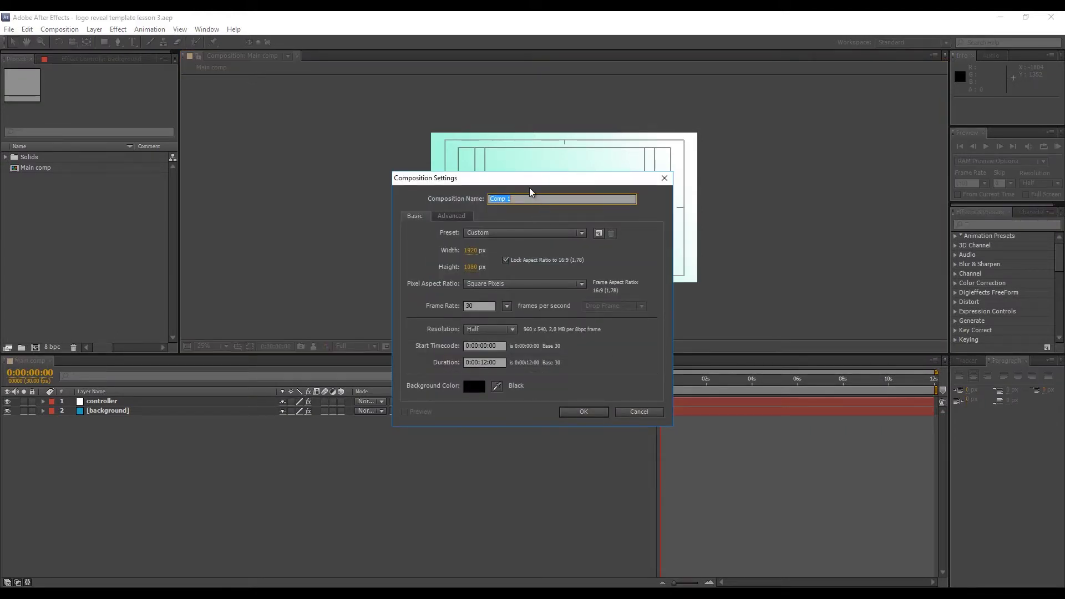
pyautogui.write('rectangular placeholder')
pyautogui.click(573, 410)
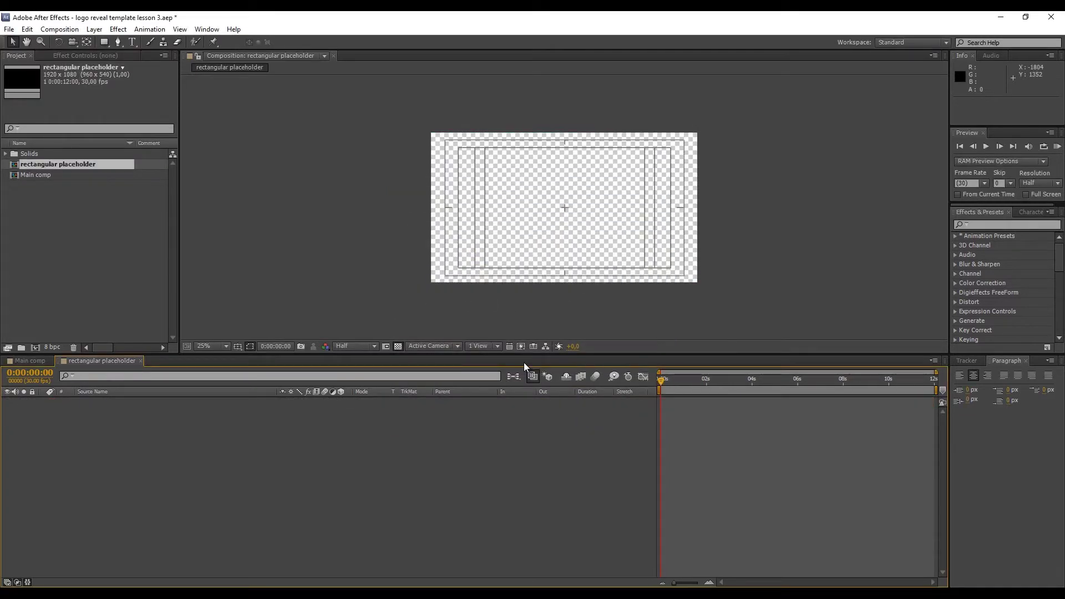
pyautogui.click(22, 348)
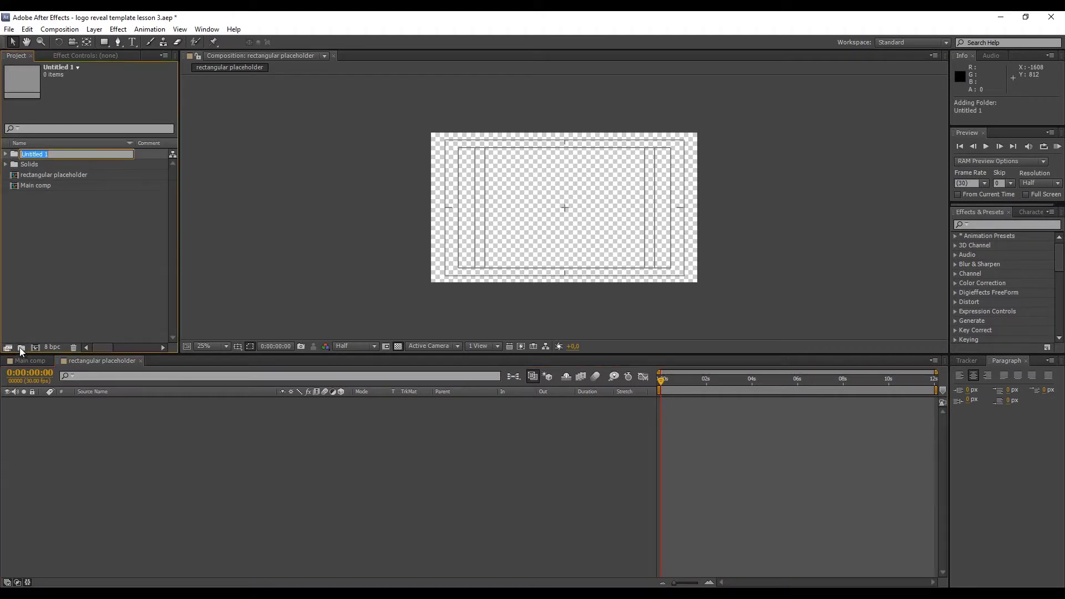
# Halve the rectangular placeholder composition's size by setting its width to 1920/2 with the aspect ratio locked.
pyautogui.click(50, 174)
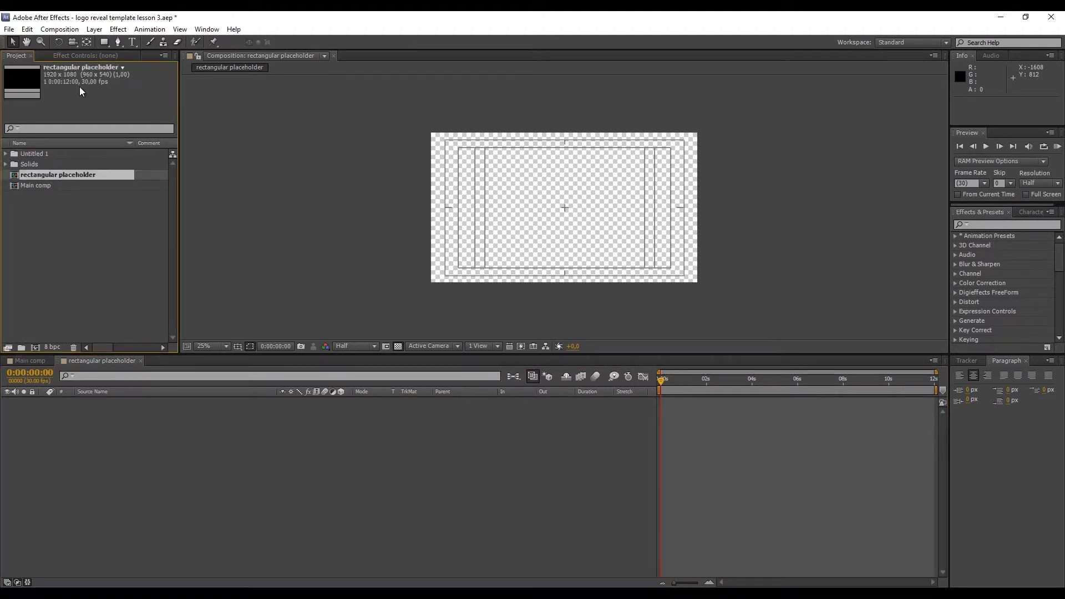
pyautogui.click(60, 29)
pyautogui.click(69, 57)
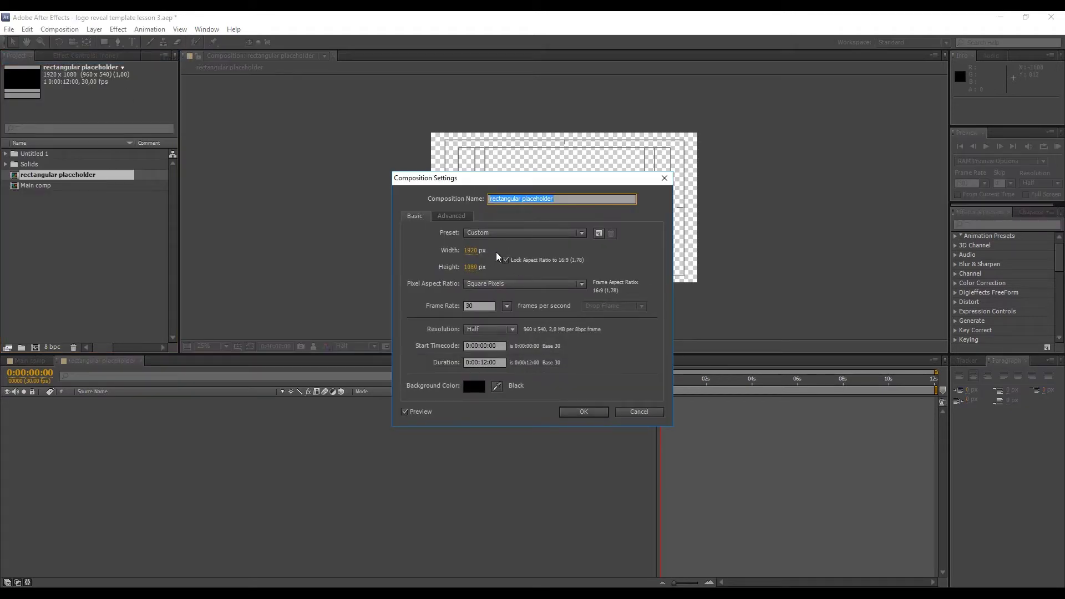
pyautogui.click(472, 250)
pyautogui.click(486, 251)
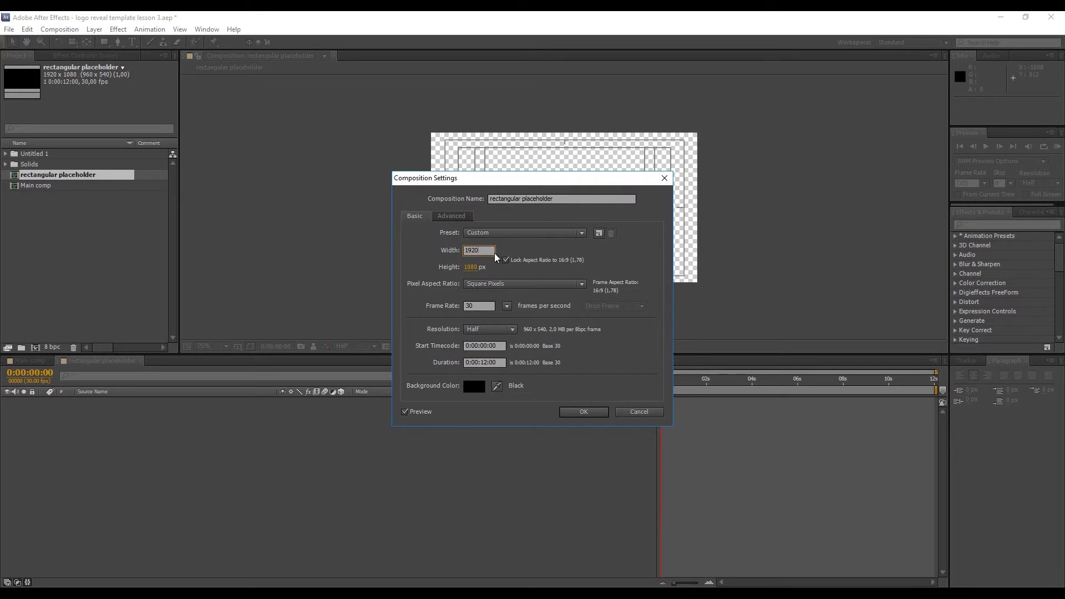
pyautogui.write('/2')
pyautogui.click(584, 414)
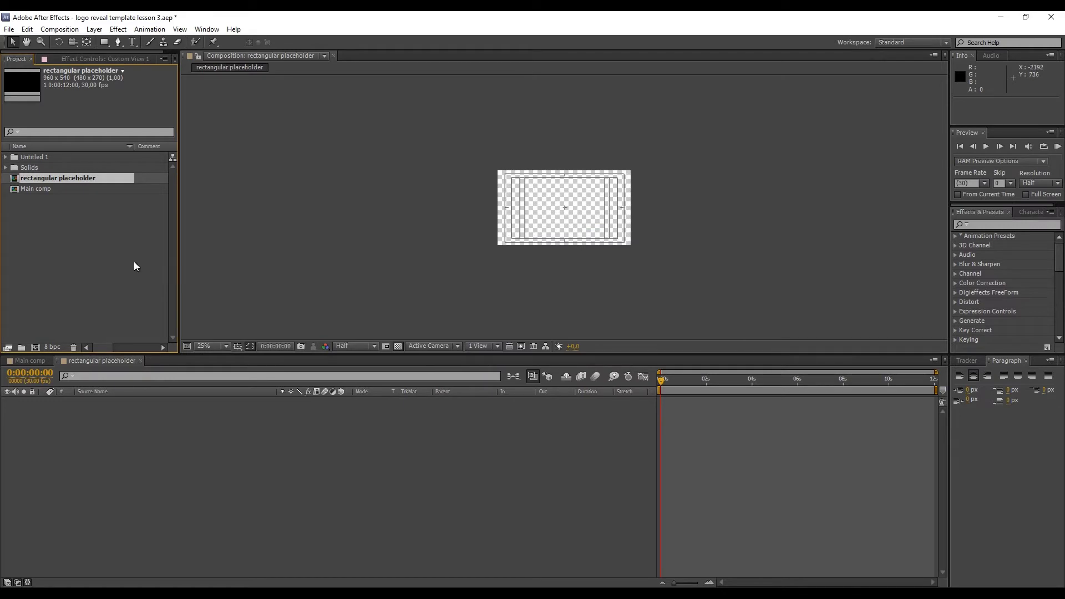
# Create another composition using the HDTV 1080 25 preset with its frame rate set to 30 fps.
pyautogui.click(35, 348)
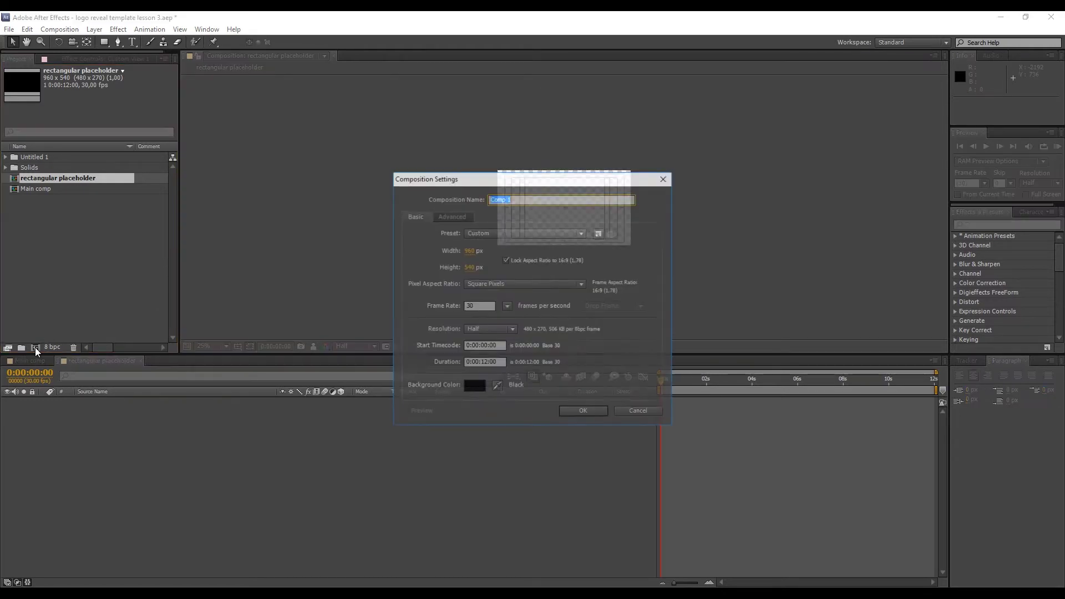
pyautogui.click(575, 234)
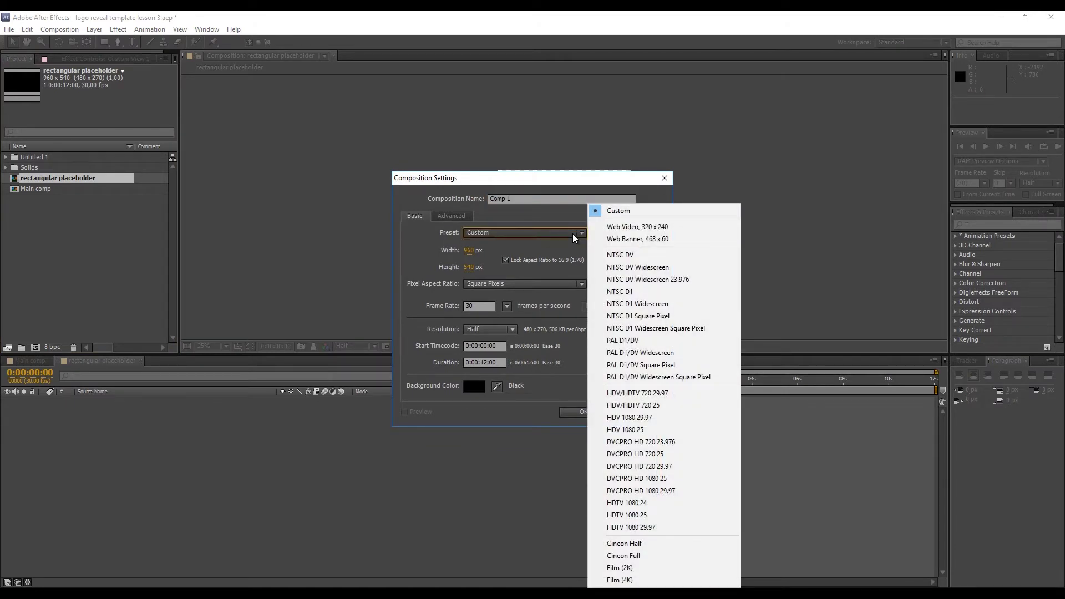
pyautogui.click(611, 515)
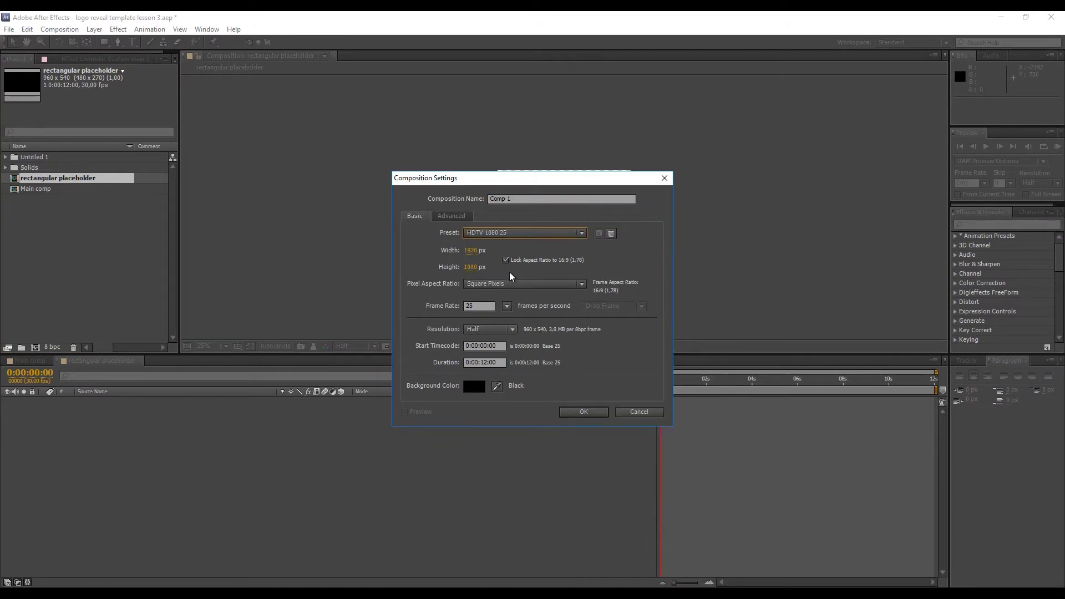
pyautogui.click(506, 307)
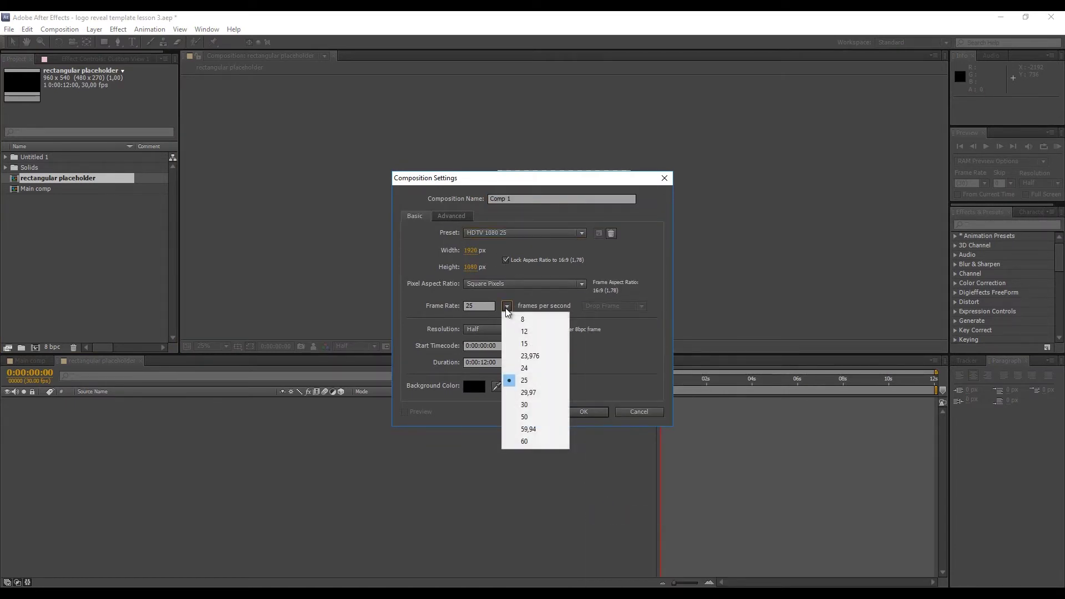
pyautogui.click(526, 406)
pyautogui.click(578, 414)
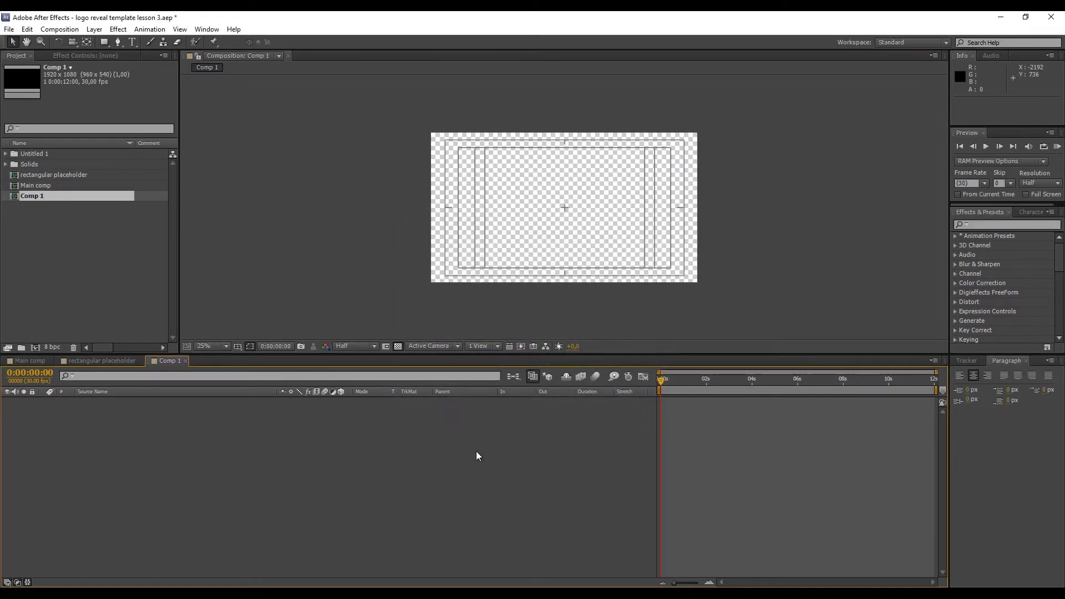
# Add a red solid 4000 px wide and 20 px high to the new composition.
pyautogui.rightClick(343, 451)
pyautogui.moveTo(395, 461)
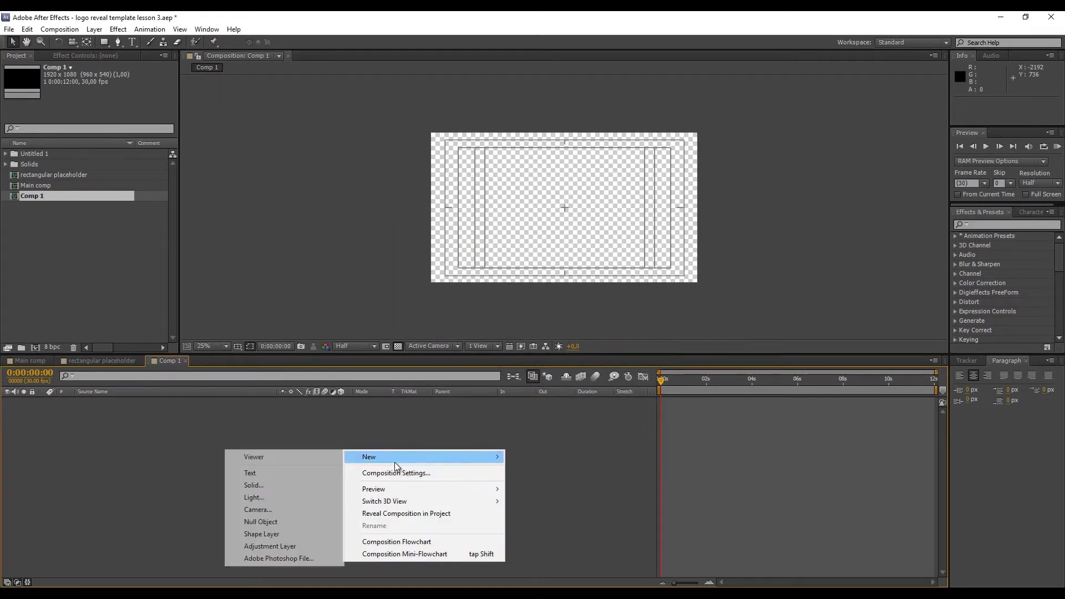
pyautogui.click(291, 485)
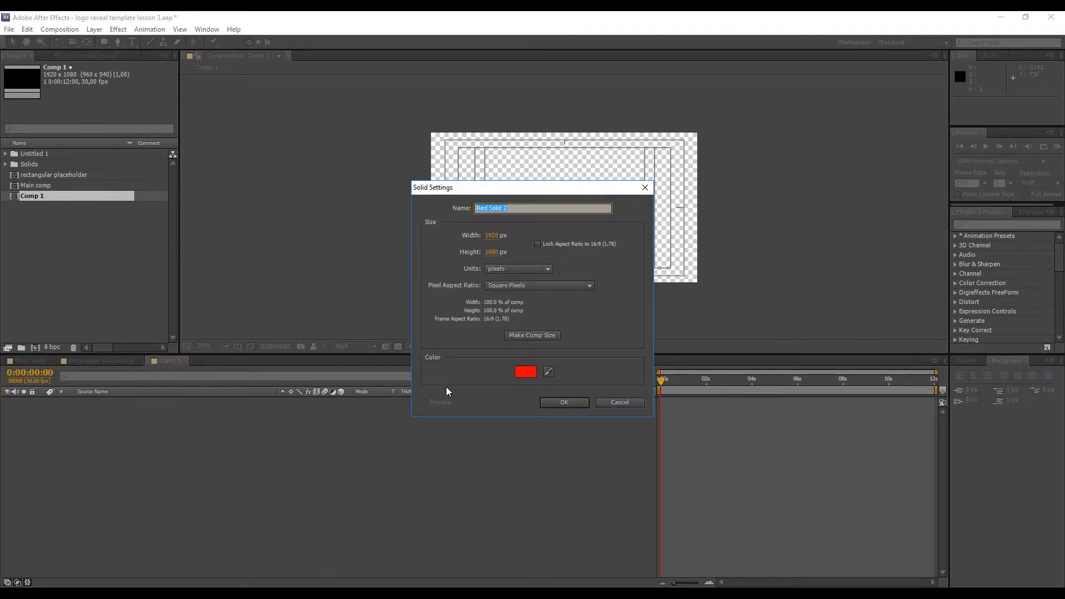
pyautogui.click(528, 373)
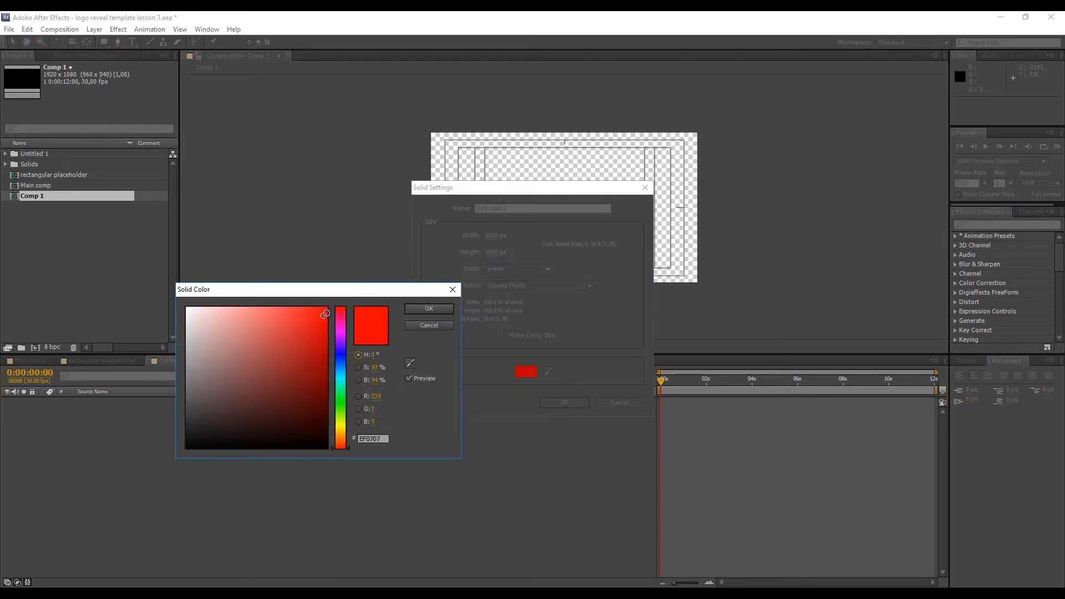
pyautogui.click(418, 309)
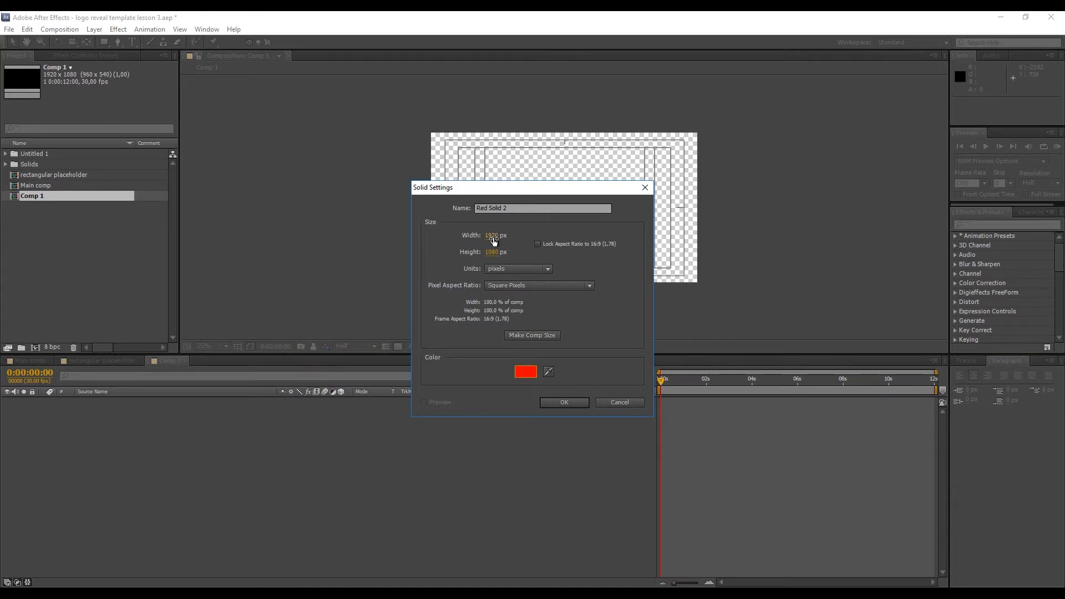
pyautogui.click(493, 237)
pyautogui.write('4000')
pyautogui.click(492, 253)
pyautogui.write('20')
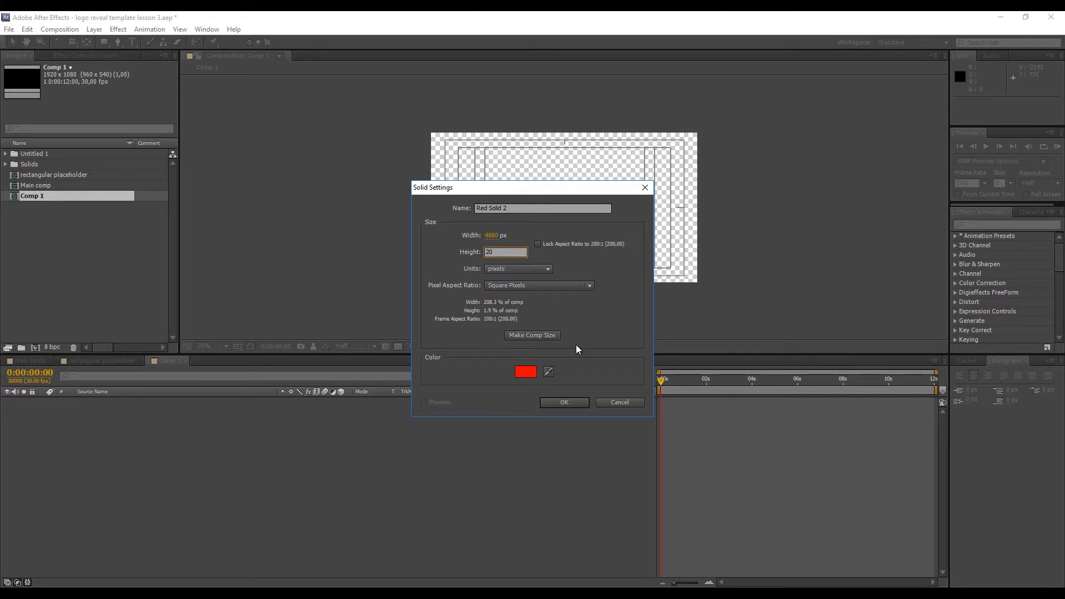
pyautogui.click(565, 403)
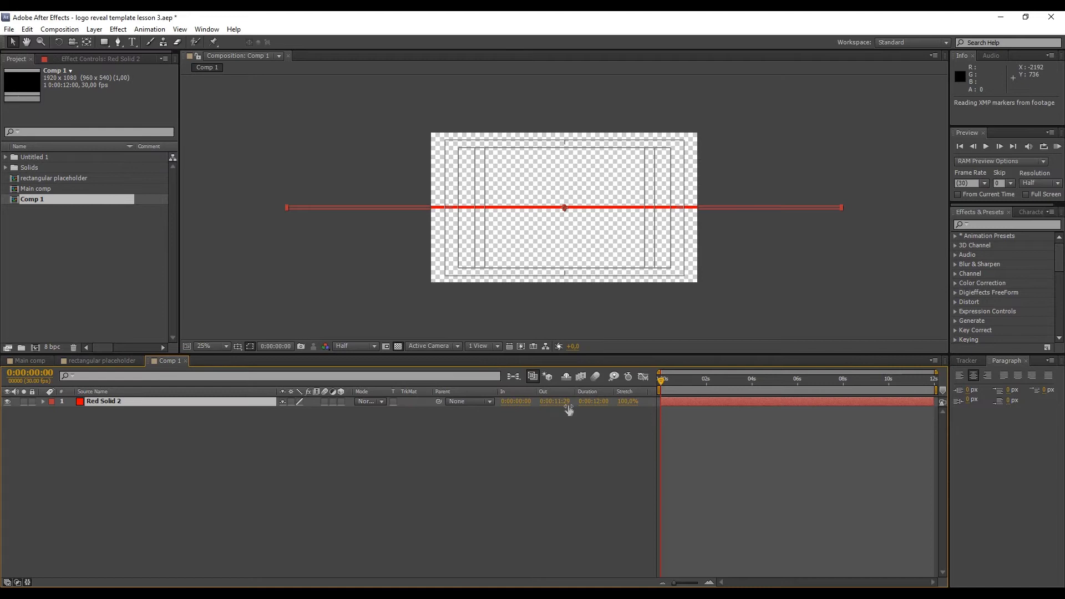
# Rotate the red solid to -30° so it forms a diagonal line across the frame.
pyautogui.press('r')
pyautogui.moveTo(294, 411); pyautogui.dragTo(286, 417)
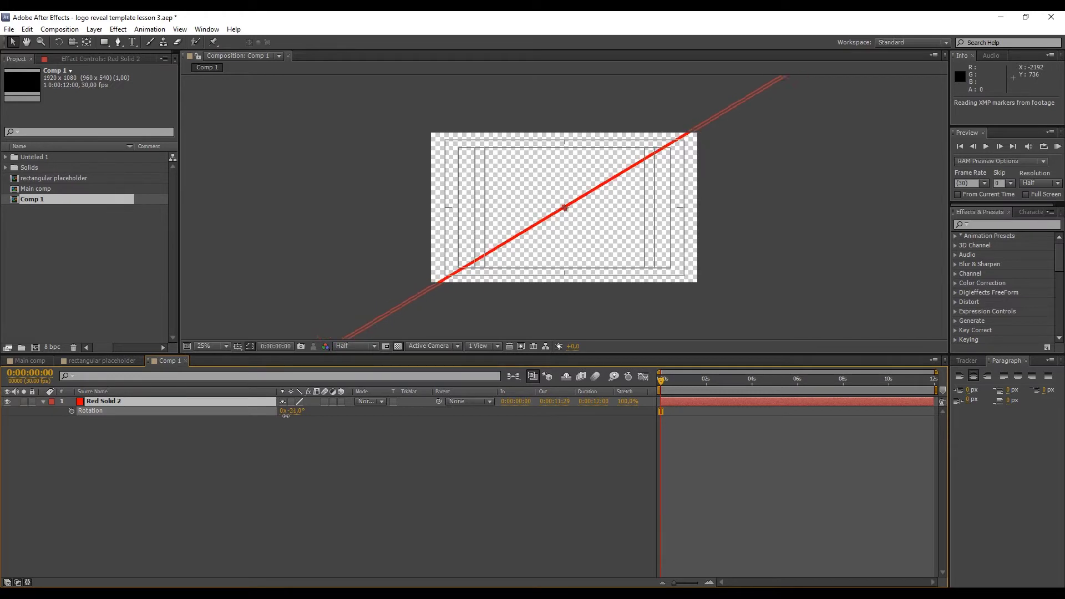
pyautogui.click(295, 412)
pyautogui.click(299, 411)
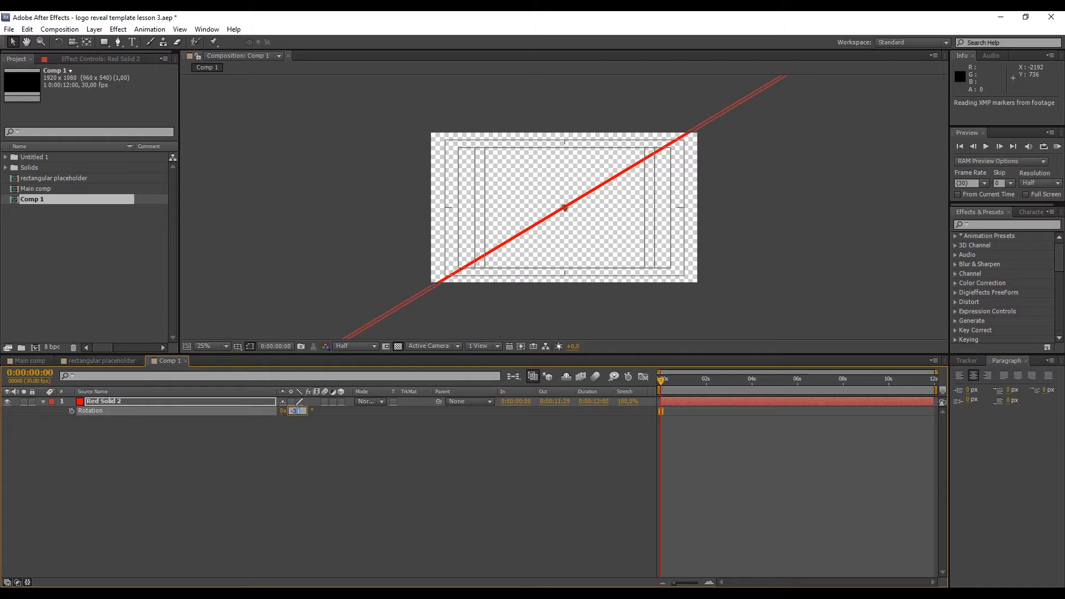
pyautogui.write('0')
pyautogui.click(304, 438)
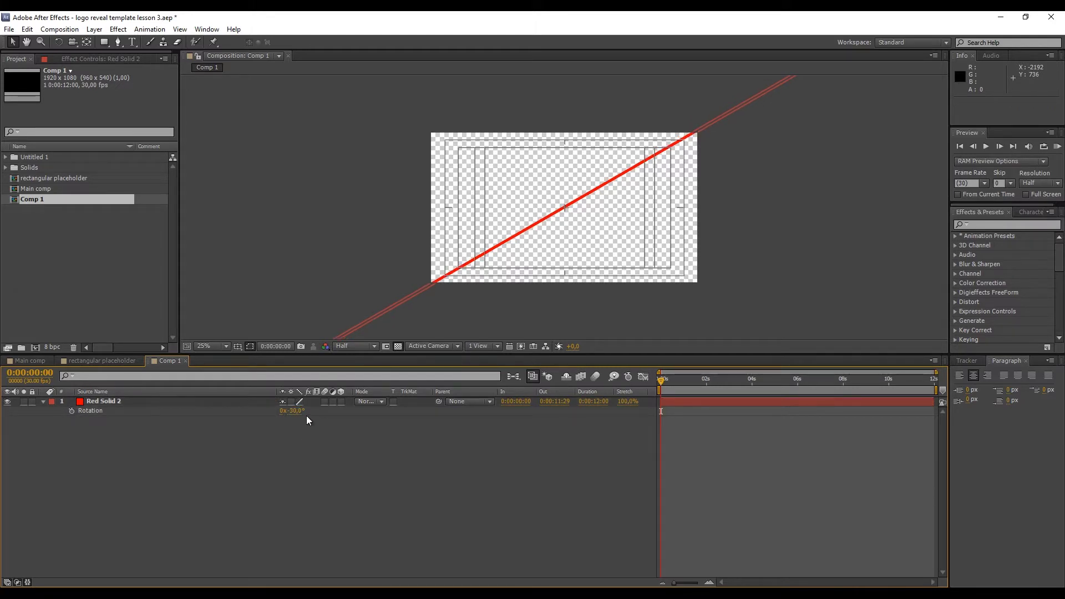
# Rename the composition holding the red line as "lines".
pyautogui.click(28, 203)
pyautogui.press('Return')
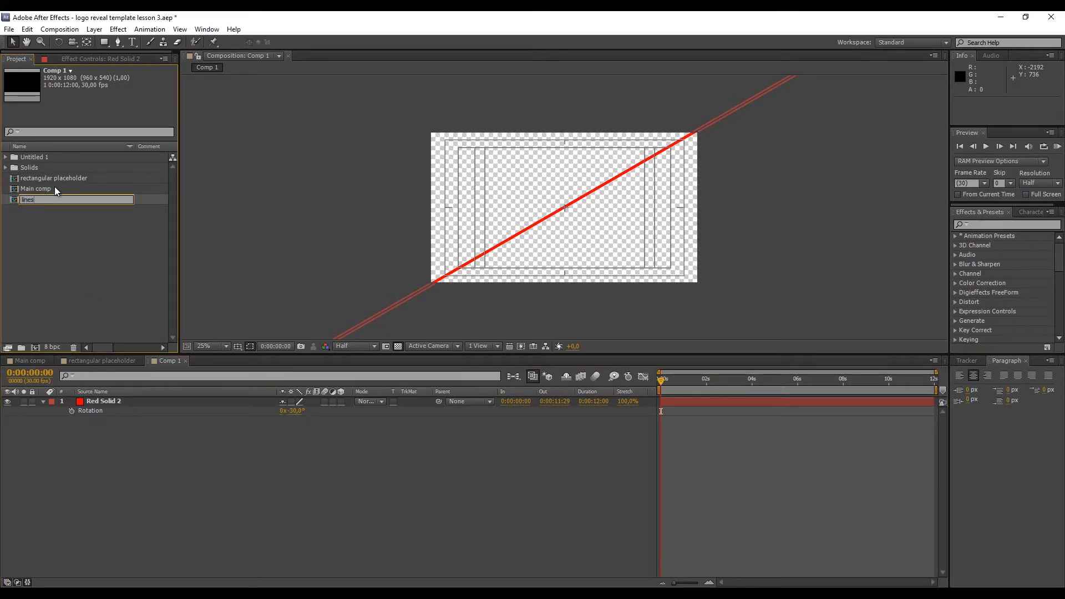
pyautogui.press('Return')
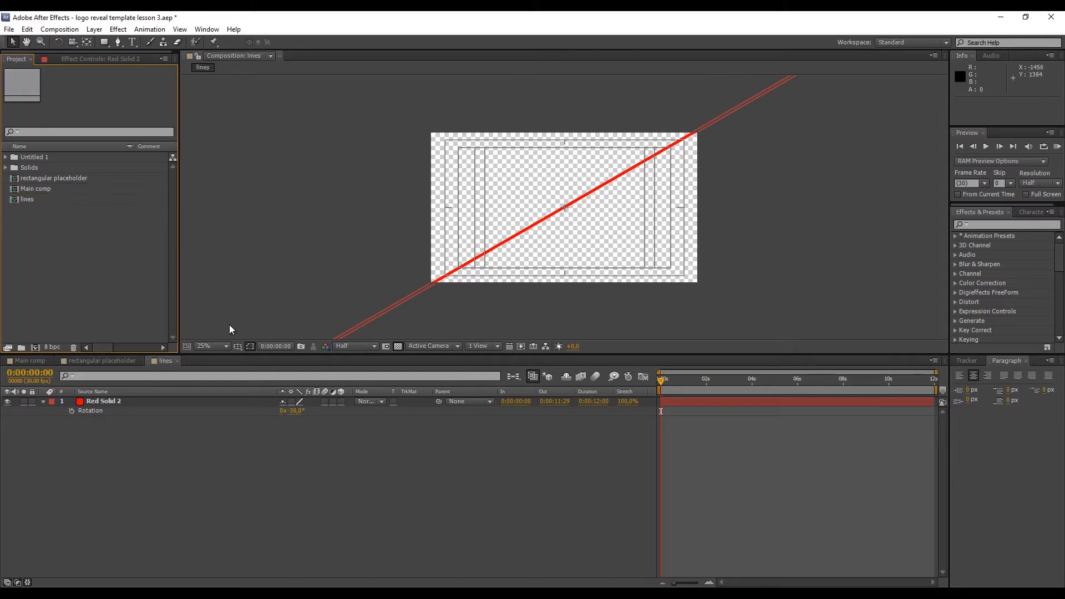
# Duplicate the red line layer three times in the lines composition.
pyautogui.click(172, 402)
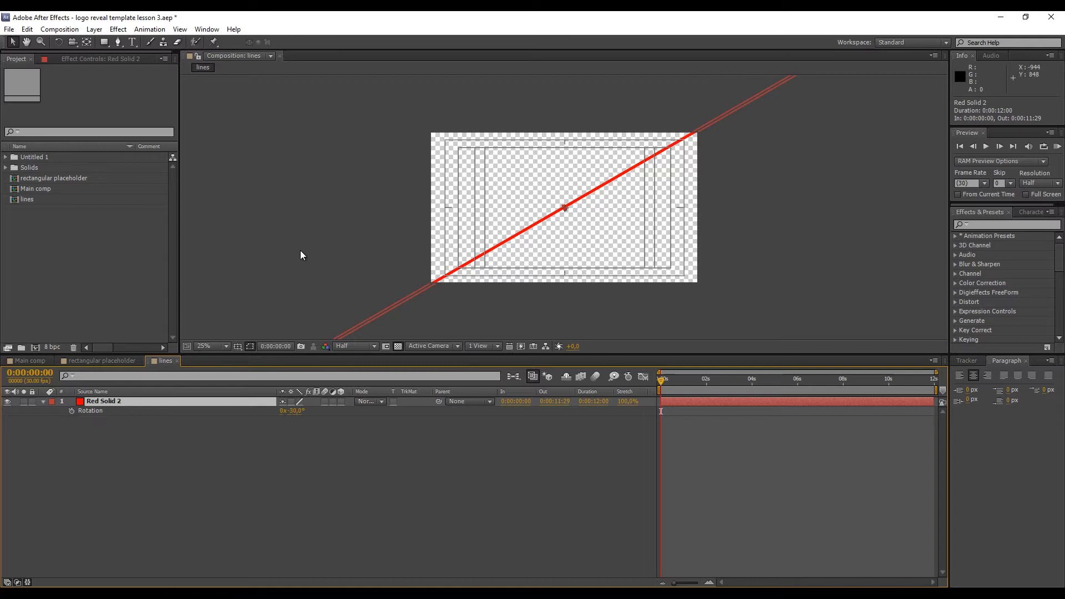
pyautogui.press(',')
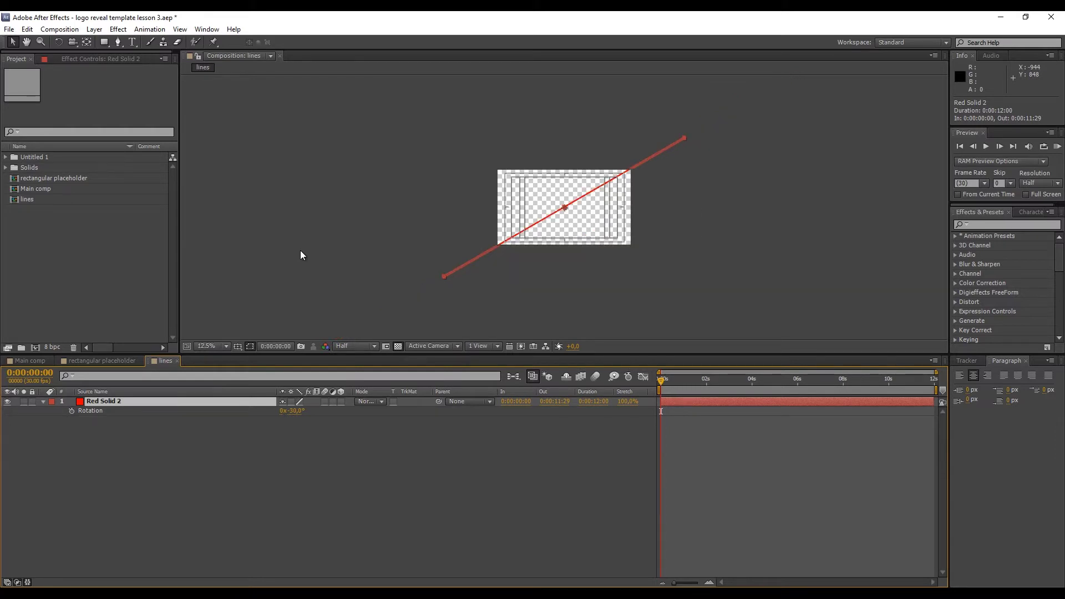
pyautogui.press('.')
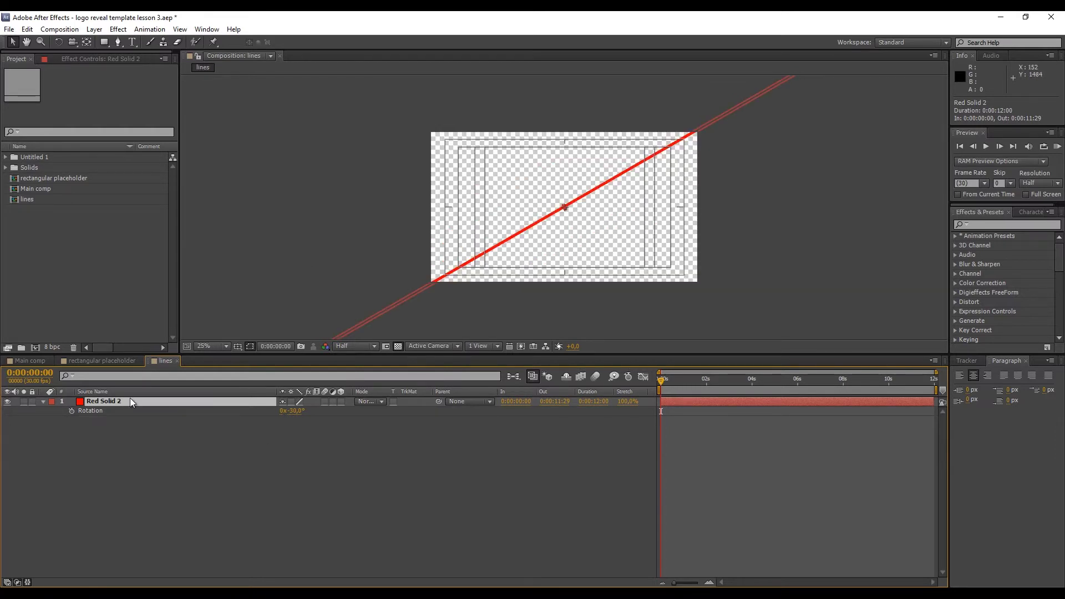
pyautogui.hotkey('ctrl', 'd')
pyautogui.hotkey('ctrl', 'd')
pyautogui.hotkey('ctrl', 'd')
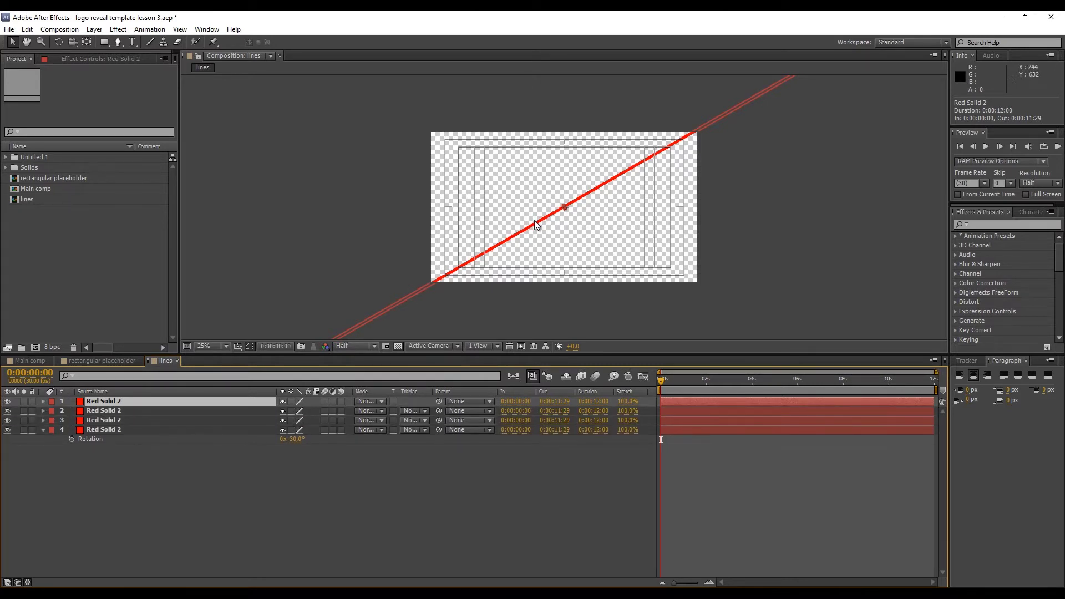
# Spread two of the duplicated lines parallel to the central diagonal, one above it and one below it.
pyautogui.moveTo(535, 220); pyautogui.dragTo(454, 283)
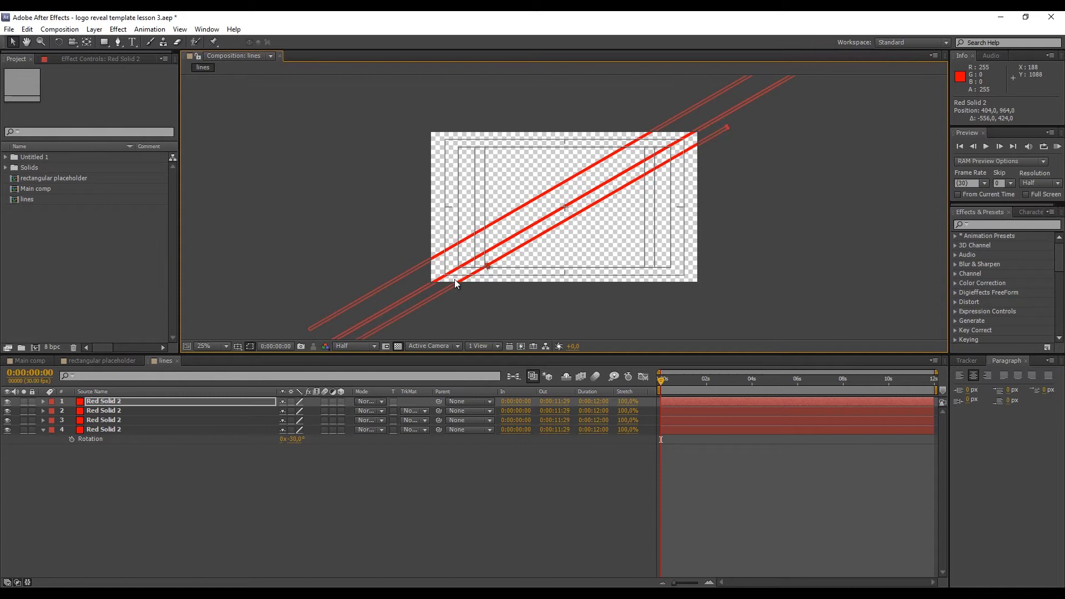
pyautogui.click(475, 222)
pyautogui.moveTo(427, 232); pyautogui.dragTo(391, 281)
pyautogui.click(464, 265)
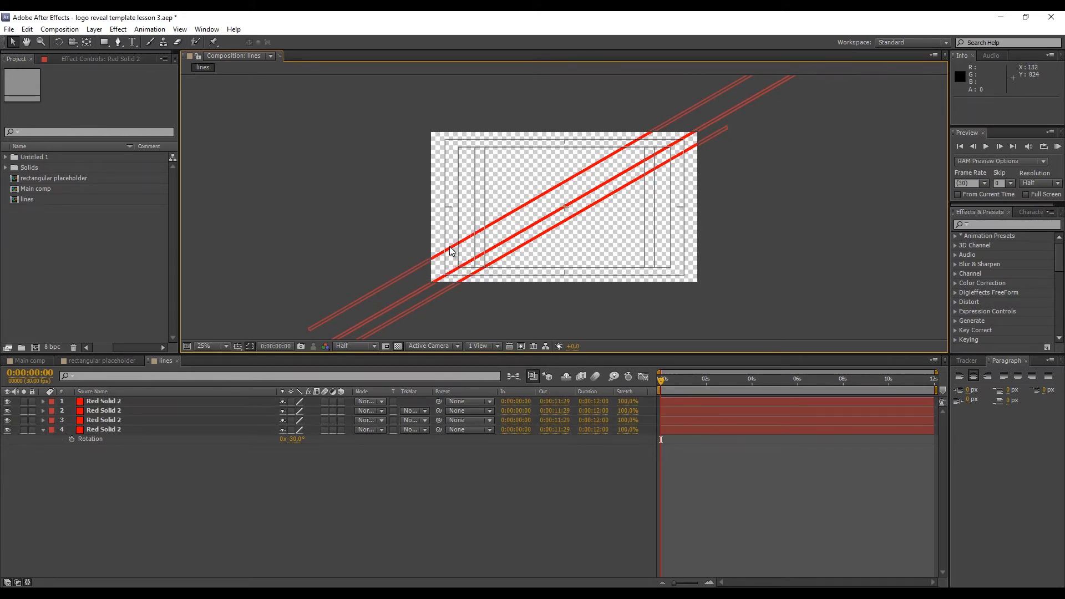
pyautogui.click(547, 195)
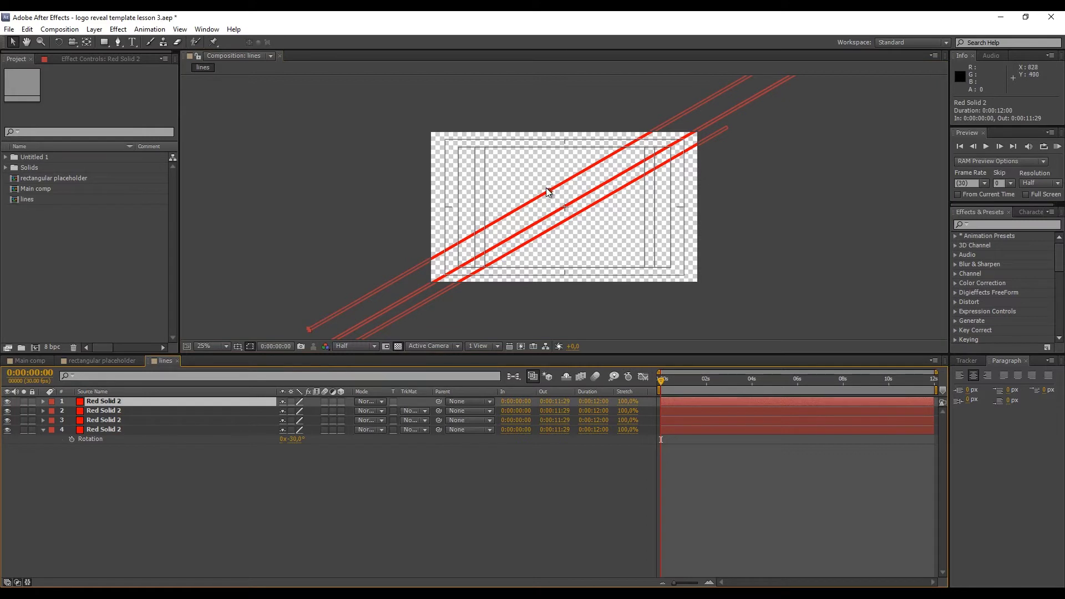
pyautogui.moveTo(545, 201)
pyautogui.mouseDown()
pyautogui.moveTo(376, 278)
pyautogui.moveTo(310, 331)
pyautogui.moveTo(555, 184)
pyautogui.moveTo(507, 214)
pyautogui.moveTo(591, 173)
pyautogui.moveTo(456, 253)
pyautogui.moveTo(566, 195)
pyautogui.moveTo(555, 186)
pyautogui.mouseUp()
# Scale the uppermost red line down to 76%.
pyautogui.click(111, 402)
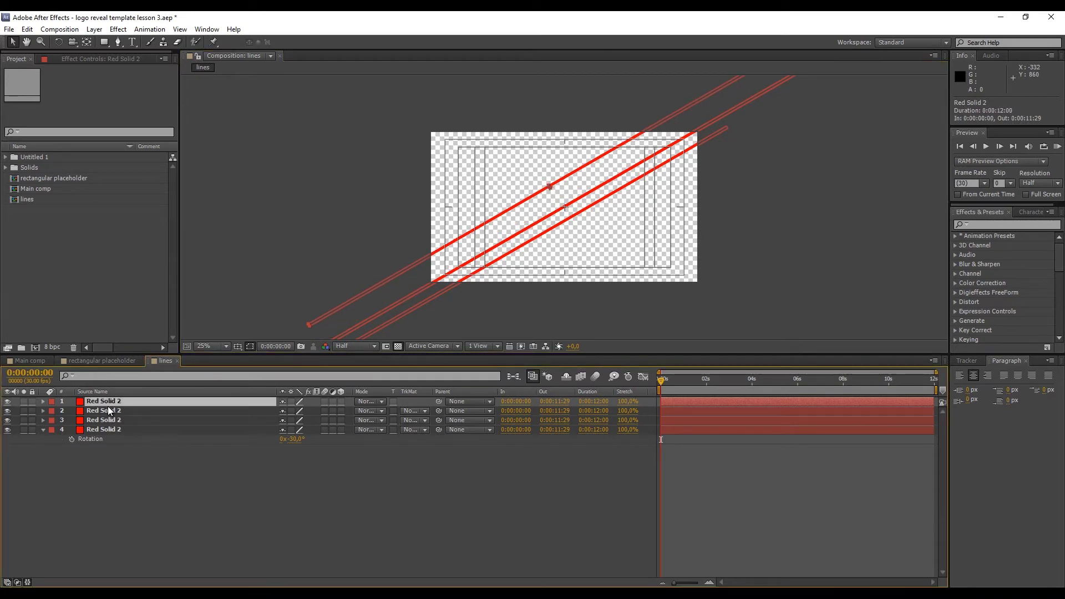
pyautogui.press('s')
pyautogui.moveTo(298, 411); pyautogui.dragTo(285, 410)
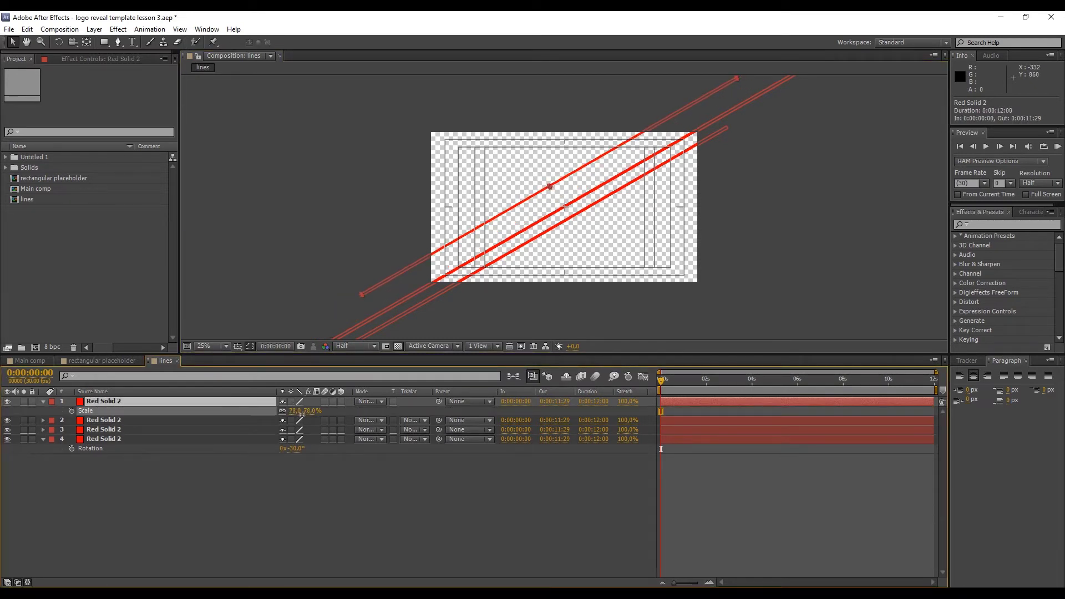
# Start the first two line layers at frames 4 and 11, and move the third layer's line to position 732, 780.
pyautogui.moveTo(691, 401); pyautogui.dragTo(697, 423)
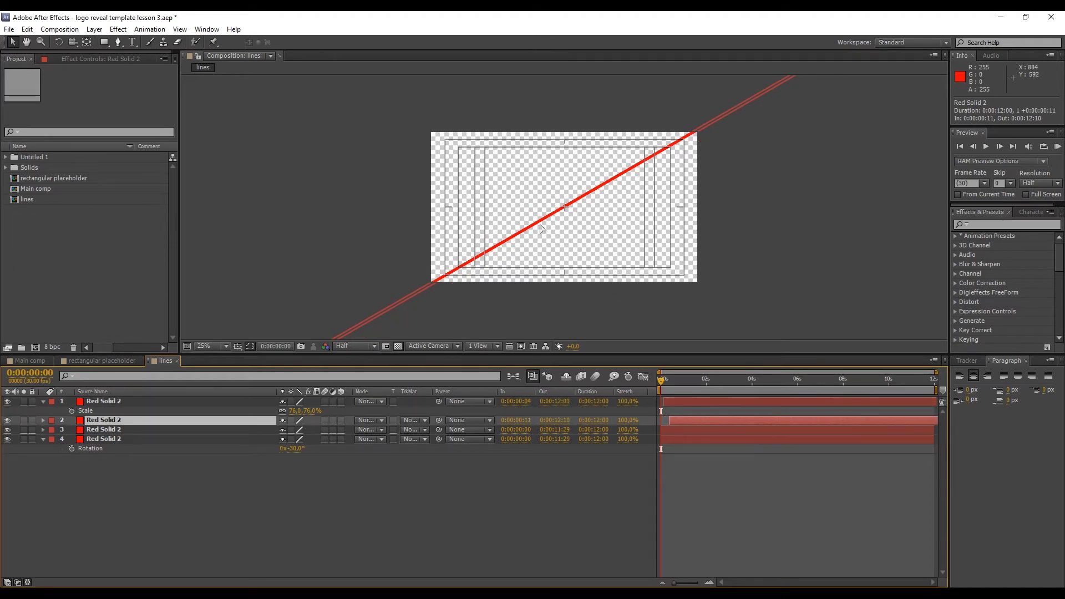
pyautogui.moveTo(542, 226); pyautogui.dragTo(522, 251)
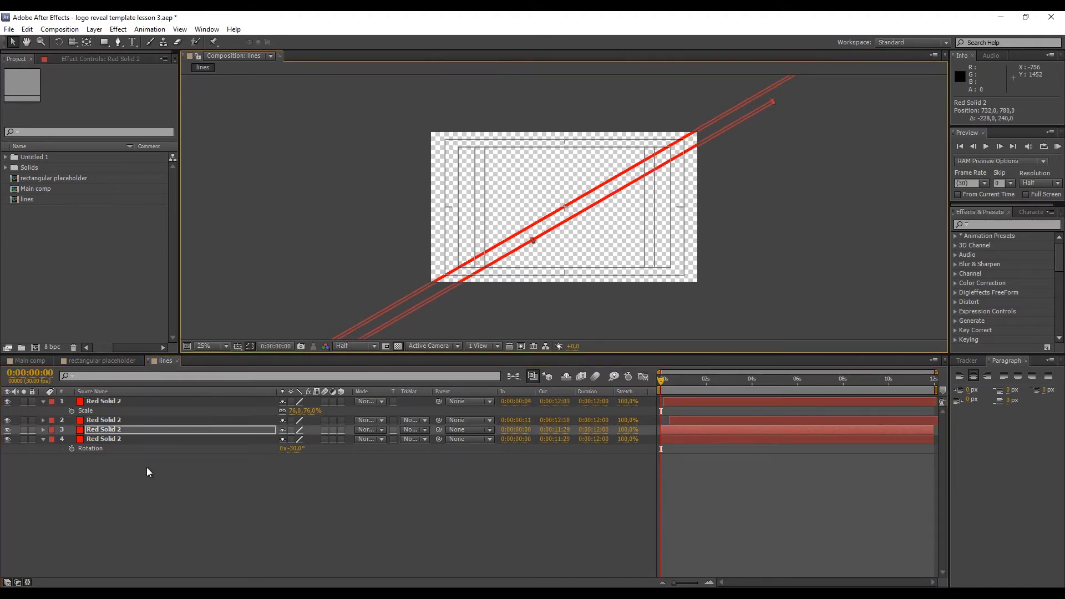
pyautogui.moveTo(146, 468); pyautogui.dragTo(102, 399)
pyautogui.click(102, 400)
pyautogui.keyDown('shift'); pyautogui.click(113, 429); pyautogui.keyUp('shift')
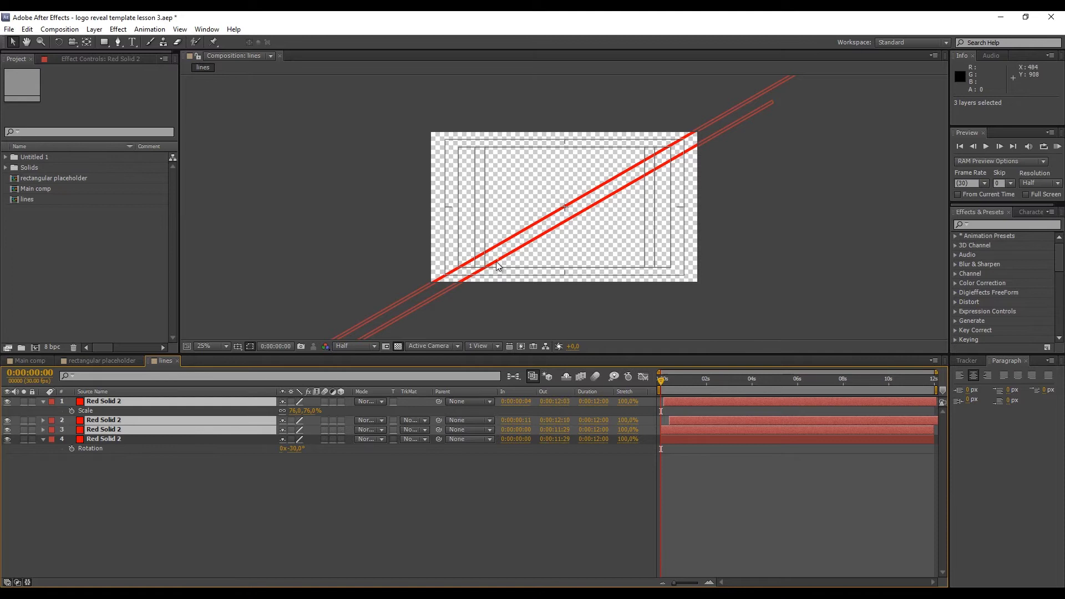
pyautogui.moveTo(498, 258); pyautogui.dragTo(476, 279)
pyautogui.click(155, 457)
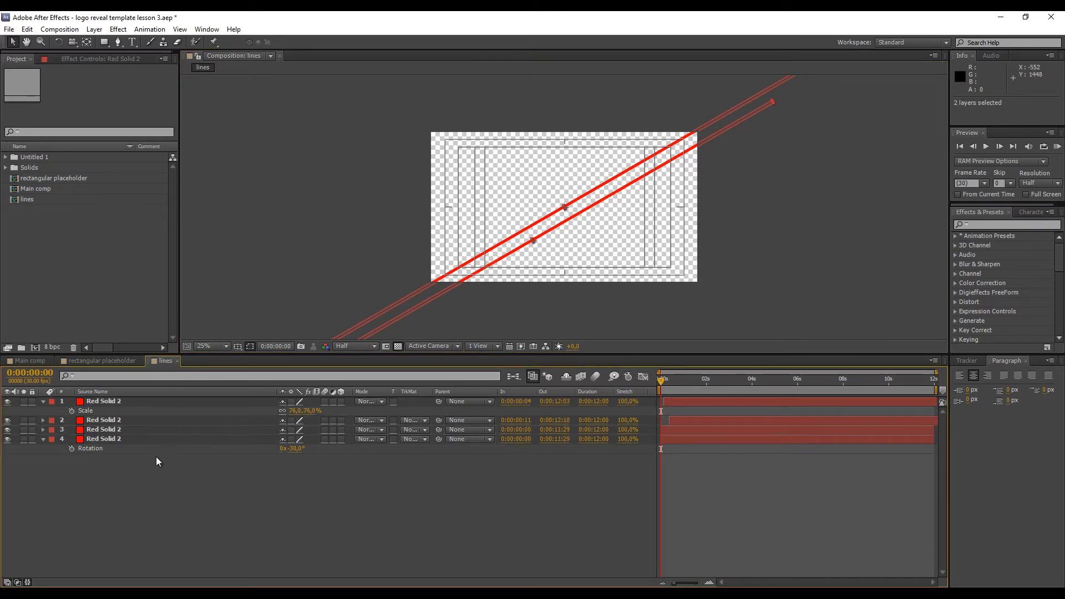
# Move the third layer's line beyond the frame's lower-left corner to position -1684, 2164 and keyframe its position at the first frame.
pyautogui.click(136, 428)
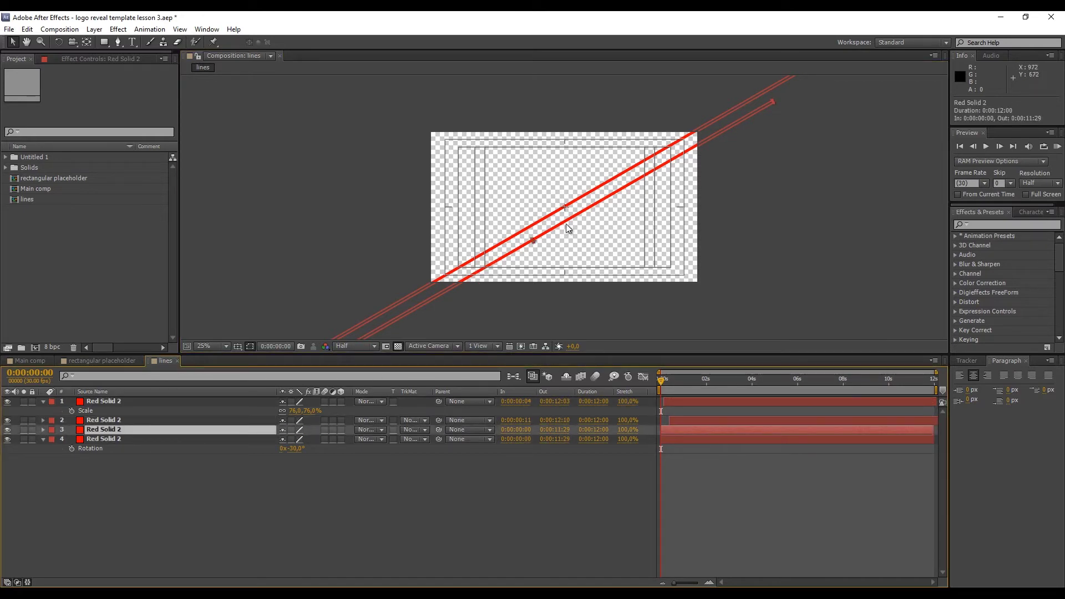
pyautogui.moveTo(566, 224); pyautogui.dragTo(222, 421)
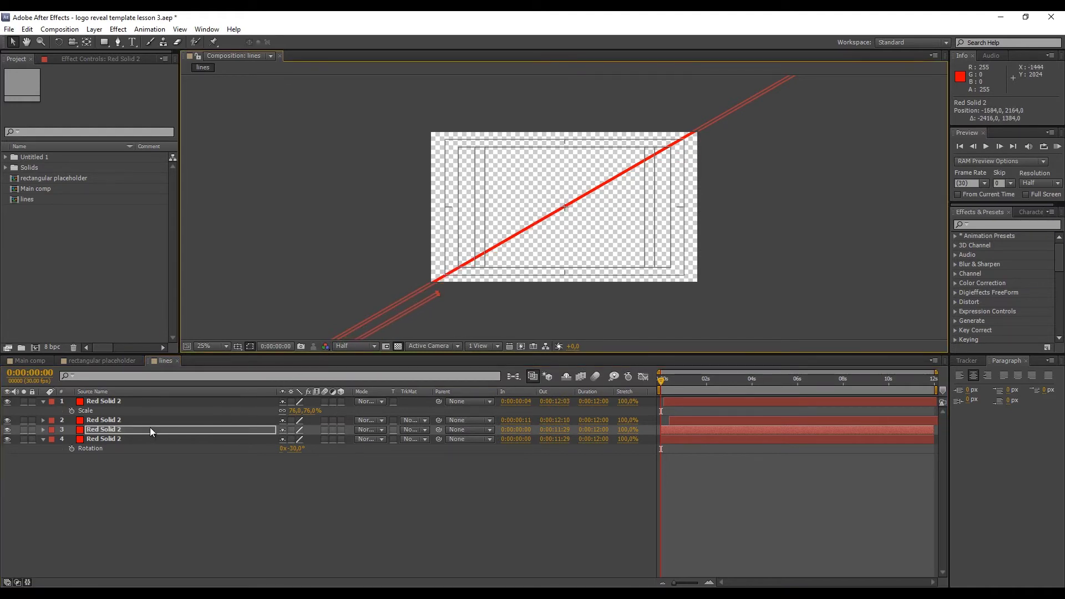
pyautogui.press('p')
pyautogui.click(72, 439)
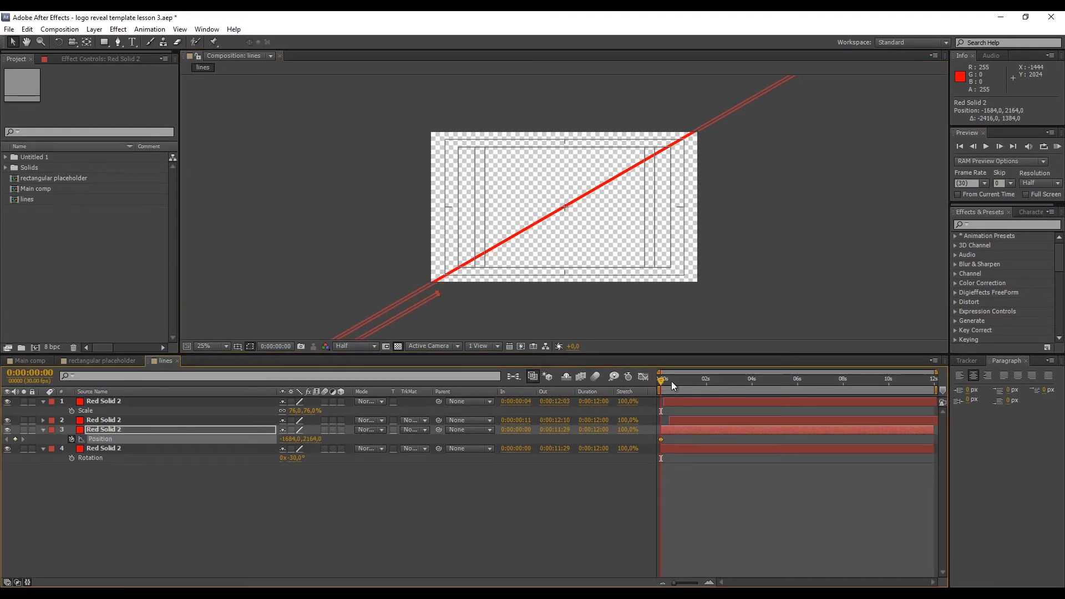
# Keyframe the third layer's line at position 2263, -5 at 0:00:01:03, beyond the upper-right corner, and preview the motion.
pyautogui.moveTo(672, 381); pyautogui.dragTo(686, 381)
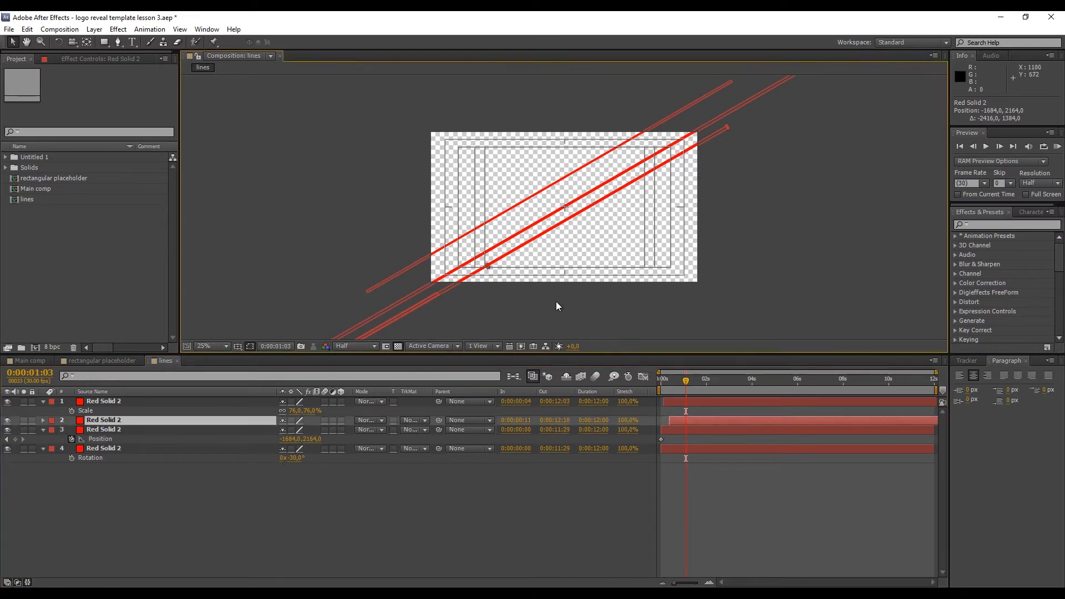
pyautogui.moveTo(312, 438); pyautogui.dragTo(486, 358)
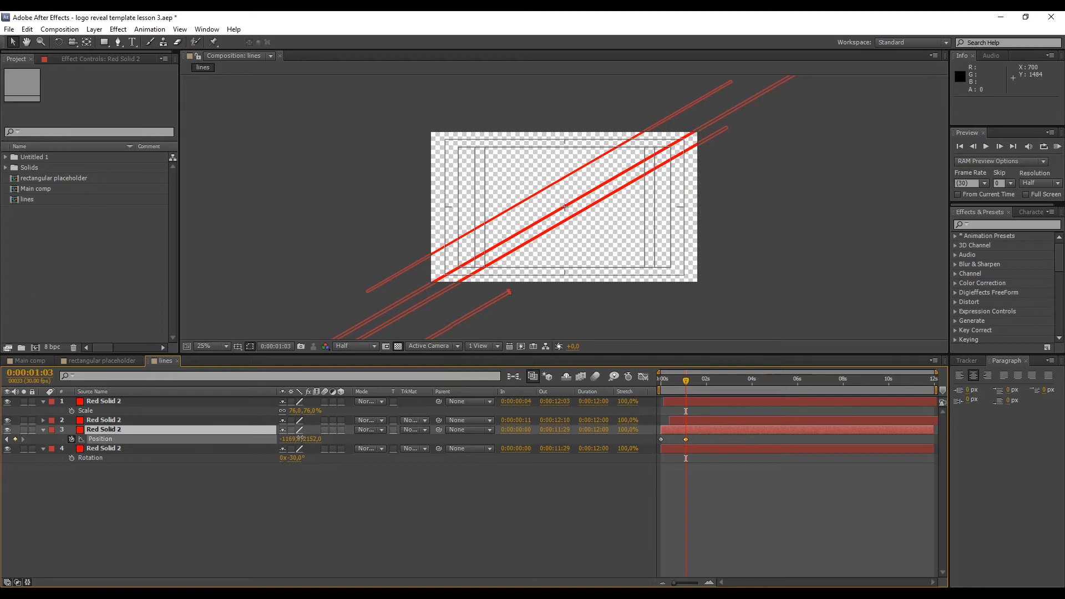
pyautogui.moveTo(312, 439); pyautogui.dragTo(158, 429)
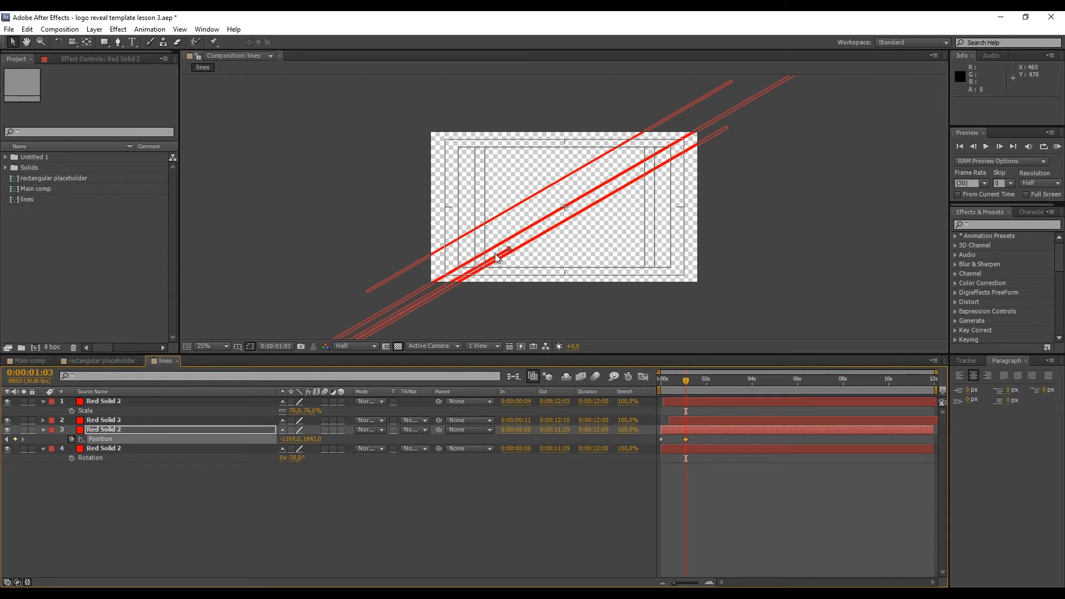
pyautogui.keyDown('shift'); pyautogui.click(471, 274); pyautogui.keyUp('shift')
pyautogui.moveTo(471, 274); pyautogui.dragTo(961, 20)
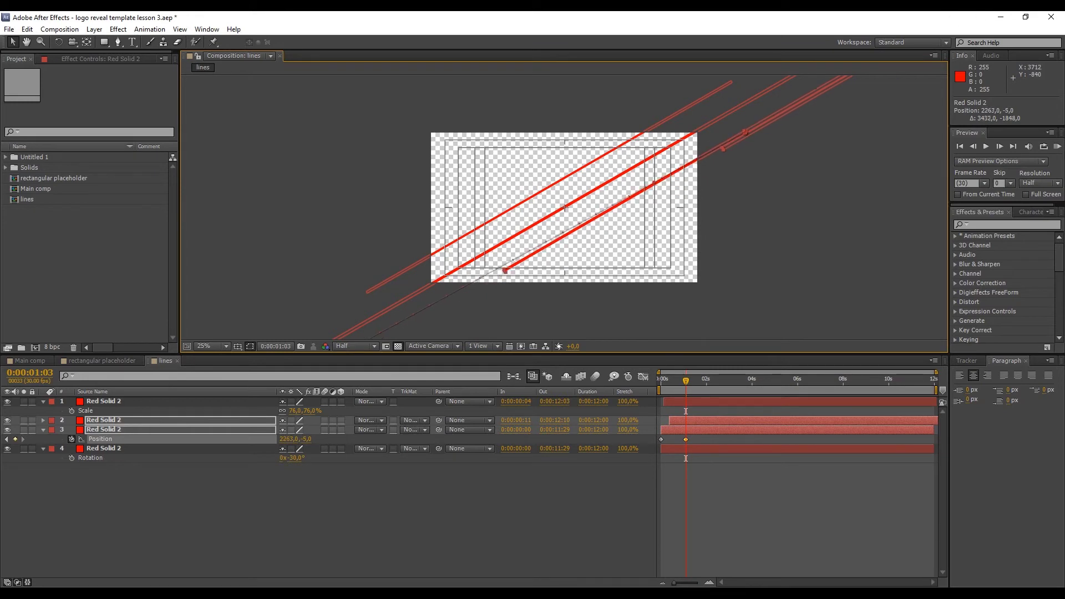
pyautogui.click(1057, 147)
pyautogui.click(1056, 150)
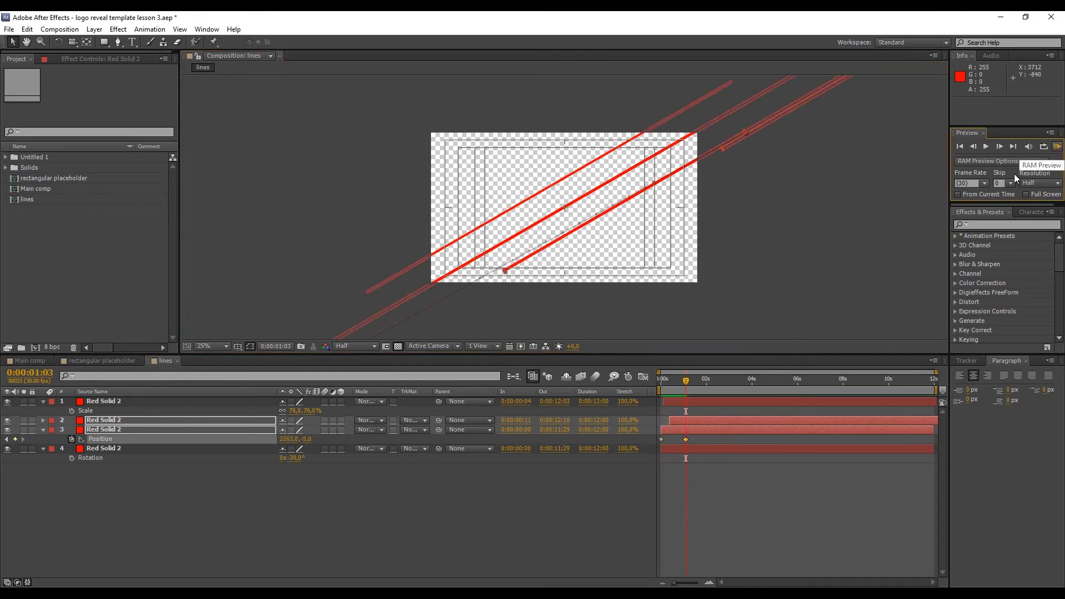
# Delete the three upper red line layers, leaving only the rotated central line, and return to the first frame.
pyautogui.click(78, 471)
pyautogui.click(123, 403)
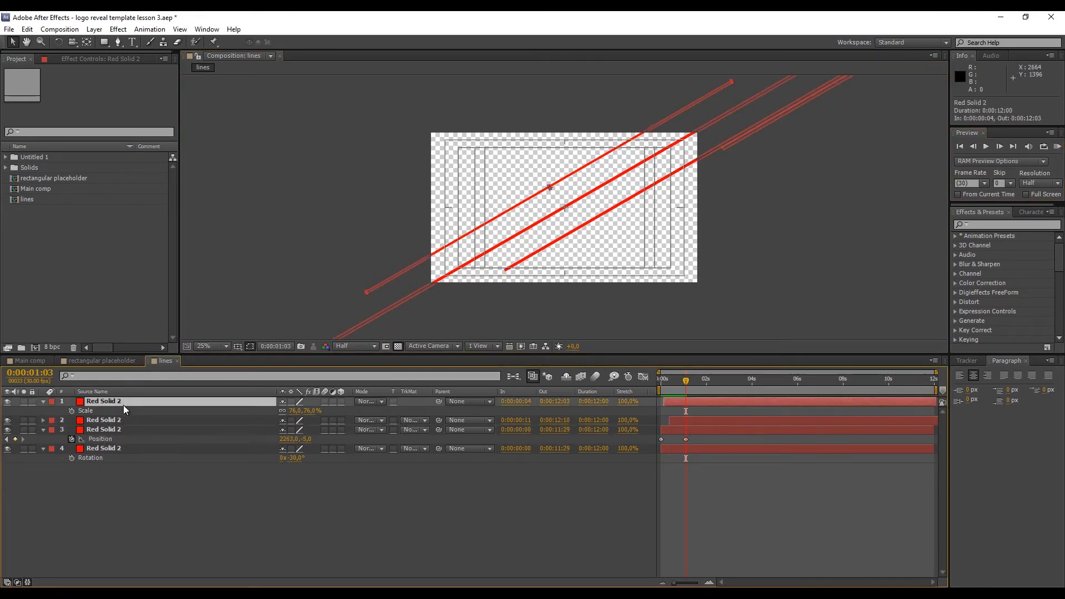
pyautogui.keyDown('shift'); pyautogui.click(118, 430); pyautogui.keyUp('shift')
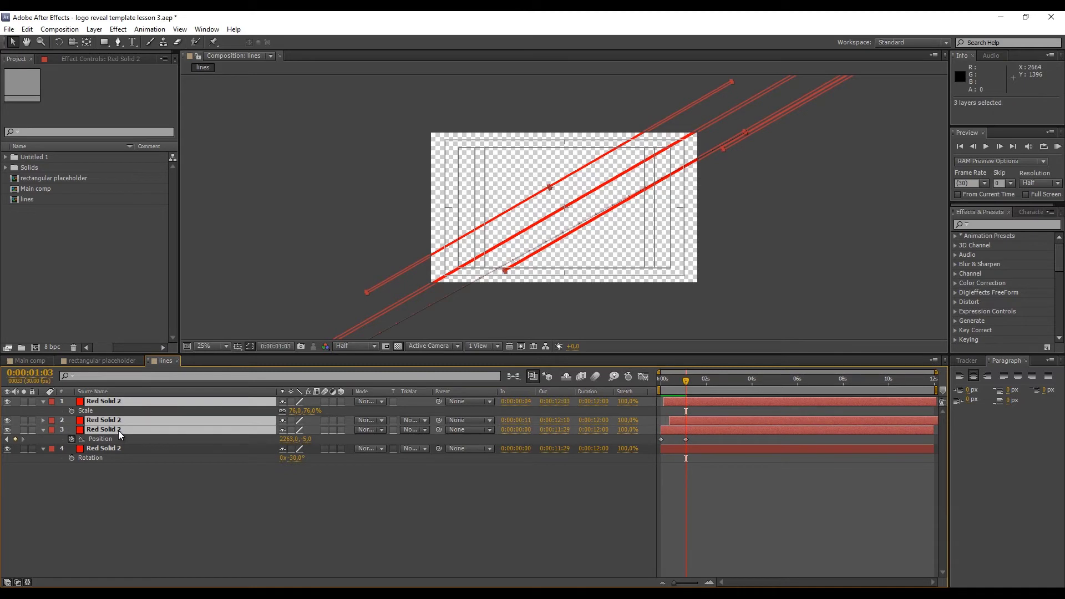
pyautogui.press('Delete')
pyautogui.press('Home')
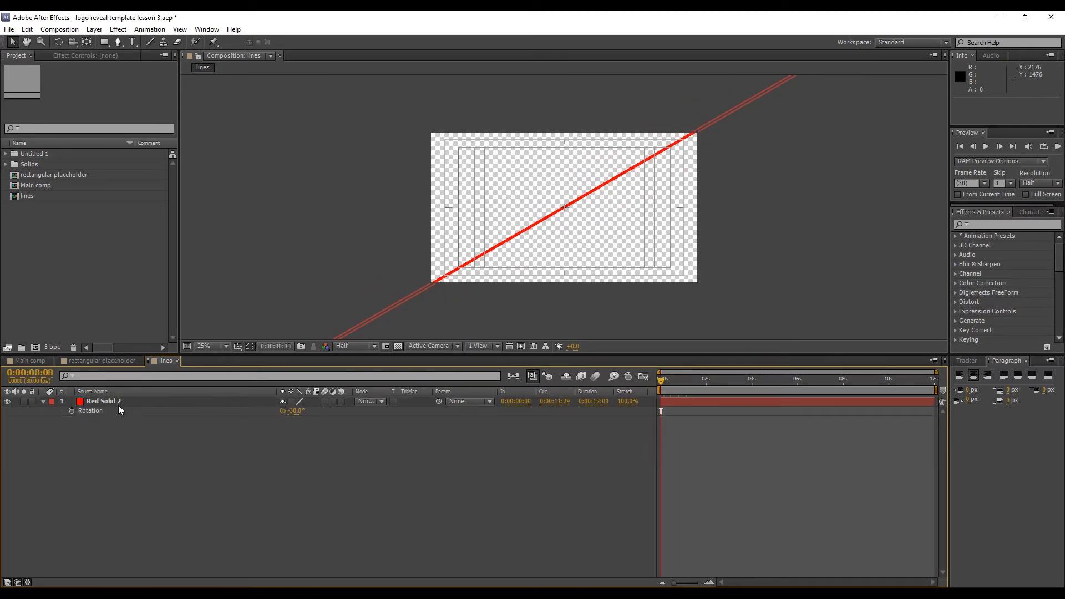
# Draw a closed four-point slanted mask around the diagonal red line with the Pen tool.
pyautogui.click(121, 403)
pyautogui.press('g')
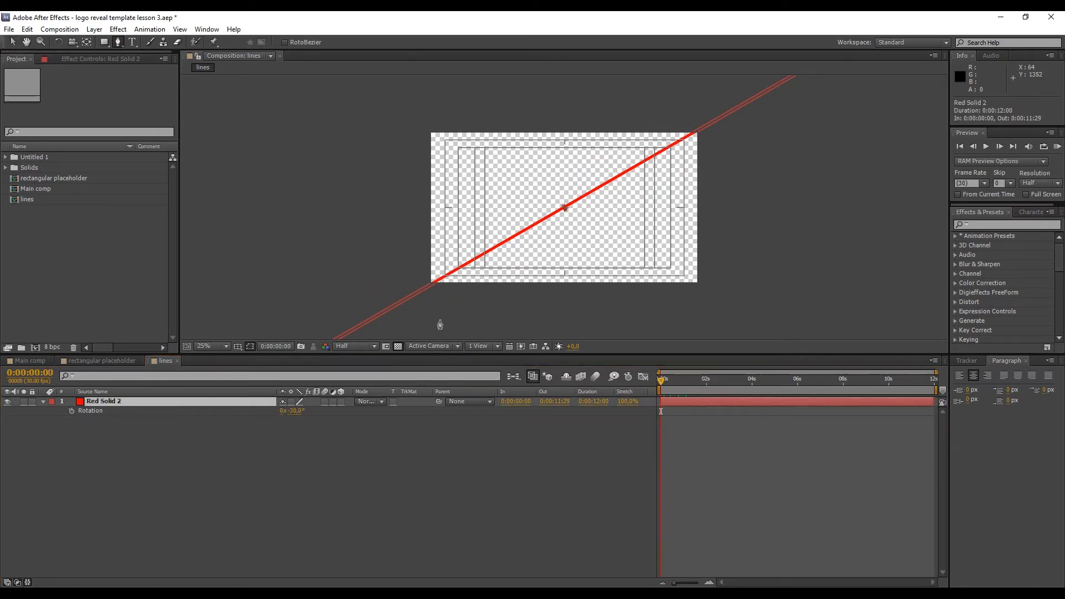
pyautogui.click(492, 267)
pyautogui.moveTo(426, 265); pyautogui.dragTo(428, 271)
pyautogui.hotkey('ctrl', 'z')
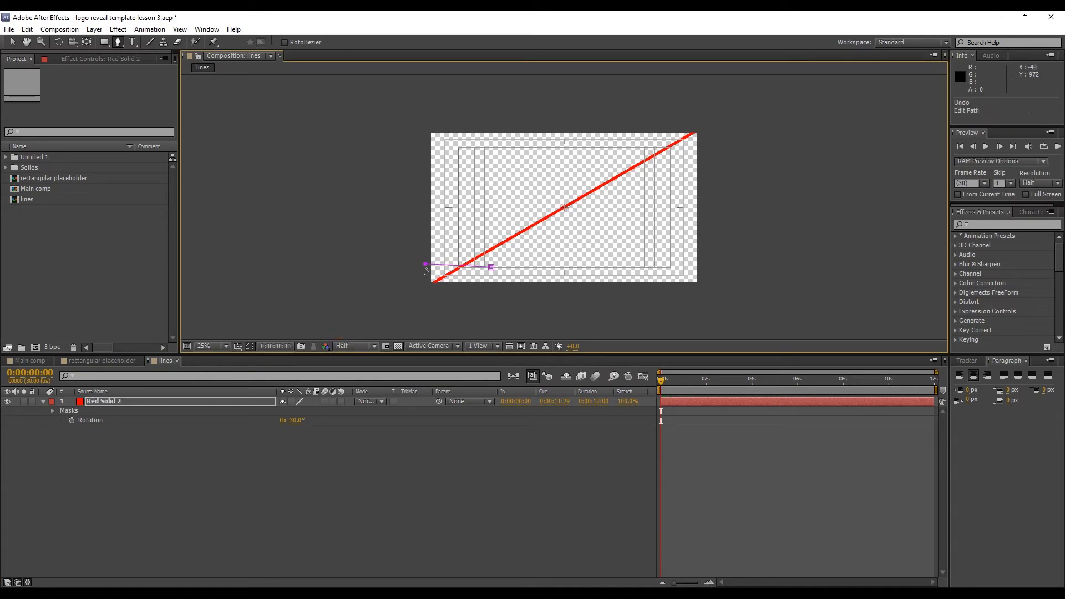
pyautogui.hotkey('ctrl', 'z')
pyautogui.scroll(2, 452, 268)
pyautogui.moveTo(716, 88); pyautogui.dragTo(613, 216)
pyautogui.click(613, 214)
pyautogui.press('v')
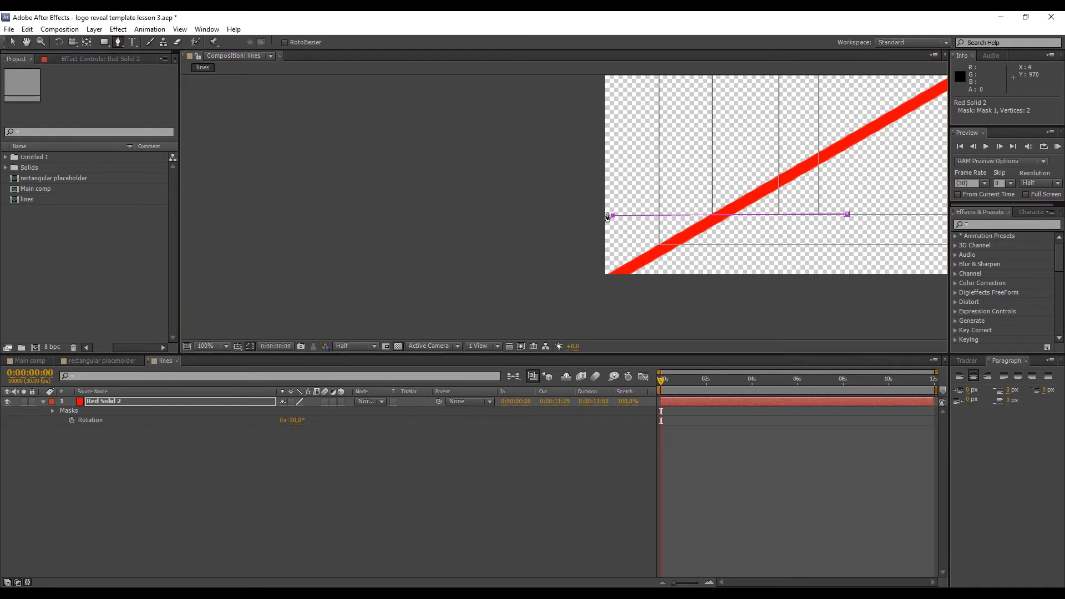
pyautogui.scroll(-4, 766, 132)
pyautogui.moveTo(766, 132); pyautogui.dragTo(666, 249)
pyautogui.press('g')
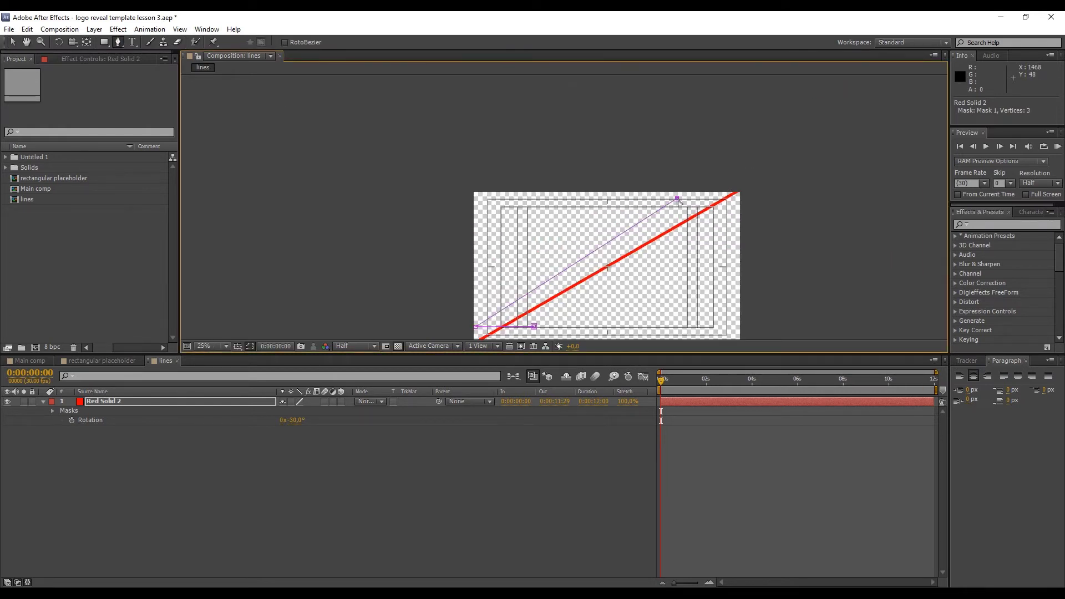
pyautogui.click(534, 326)
pyautogui.press('v')
pyautogui.click(194, 459)
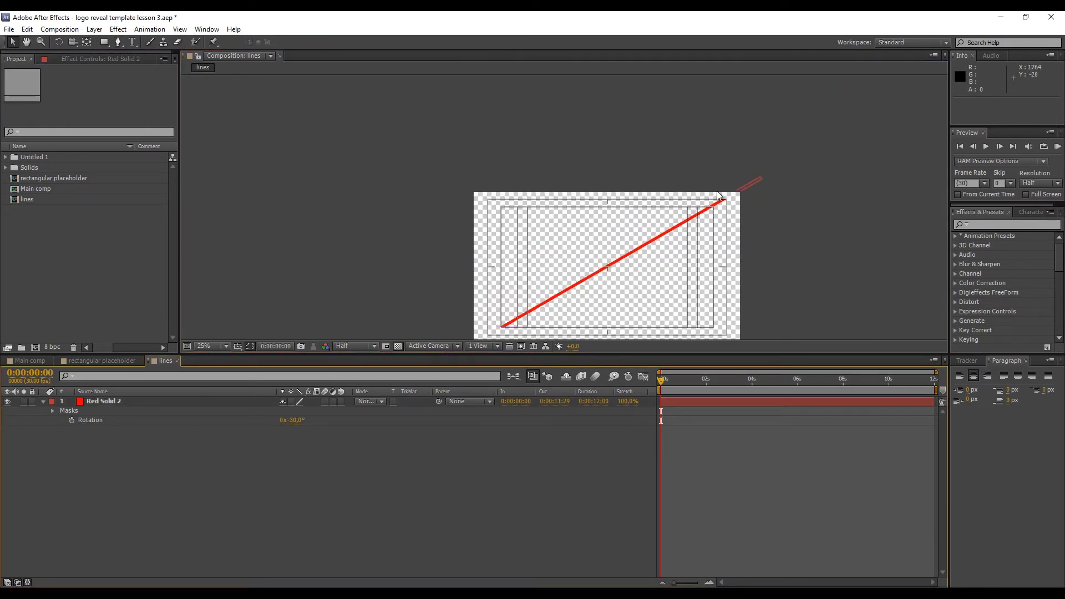
# Adjust the mask's two upper points so that its top edge runs horizontally.
pyautogui.scroll(2, 678, 192)
pyautogui.moveTo(678, 192); pyautogui.dragTo(704, 219)
pyautogui.click(113, 404)
pyautogui.press('m')
pyautogui.click(112, 410)
pyautogui.moveTo(783, 288); pyautogui.dragTo(569, 210)
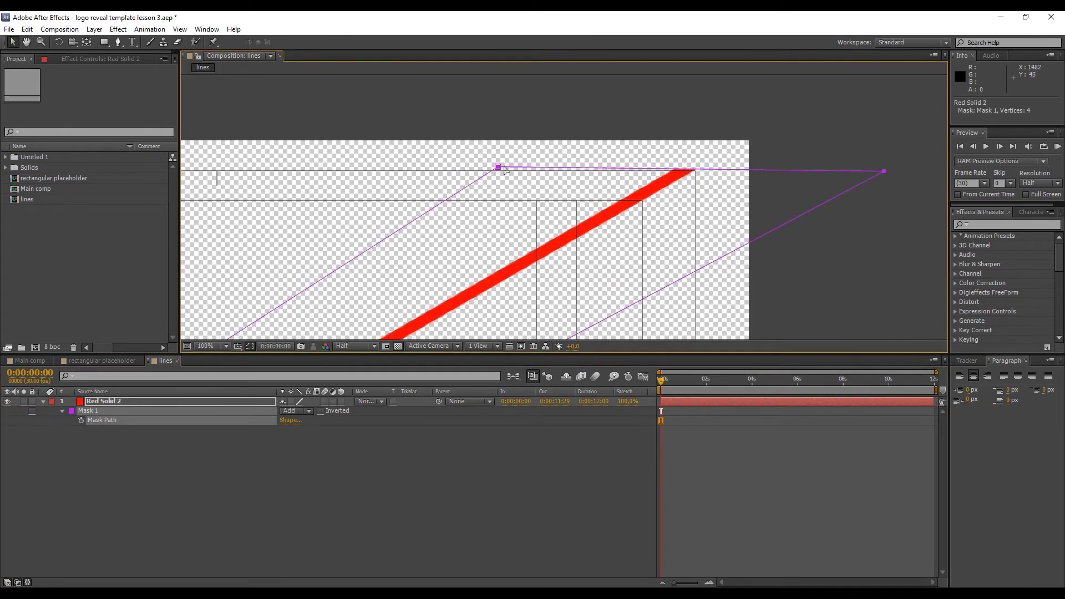
pyautogui.moveTo(499, 168); pyautogui.dragTo(498, 170)
pyautogui.click(502, 178)
pyautogui.moveTo(884, 174); pyautogui.dragTo(882, 171)
# Widen the slanted mask by shifting its upper-left and lower-left points outward.
pyautogui.scroll(-2, 782, 184)
pyautogui.moveTo(445, 312); pyautogui.dragTo(572, 265)
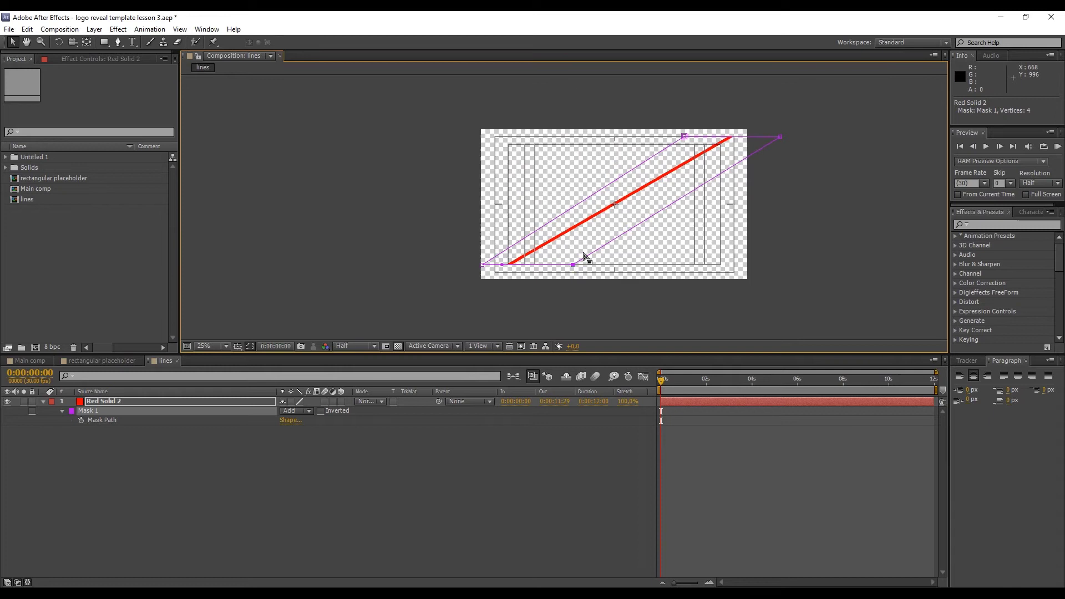
pyautogui.moveTo(684, 137); pyautogui.dragTo(674, 136)
pyautogui.moveTo(483, 265); pyautogui.dragTo(463, 265)
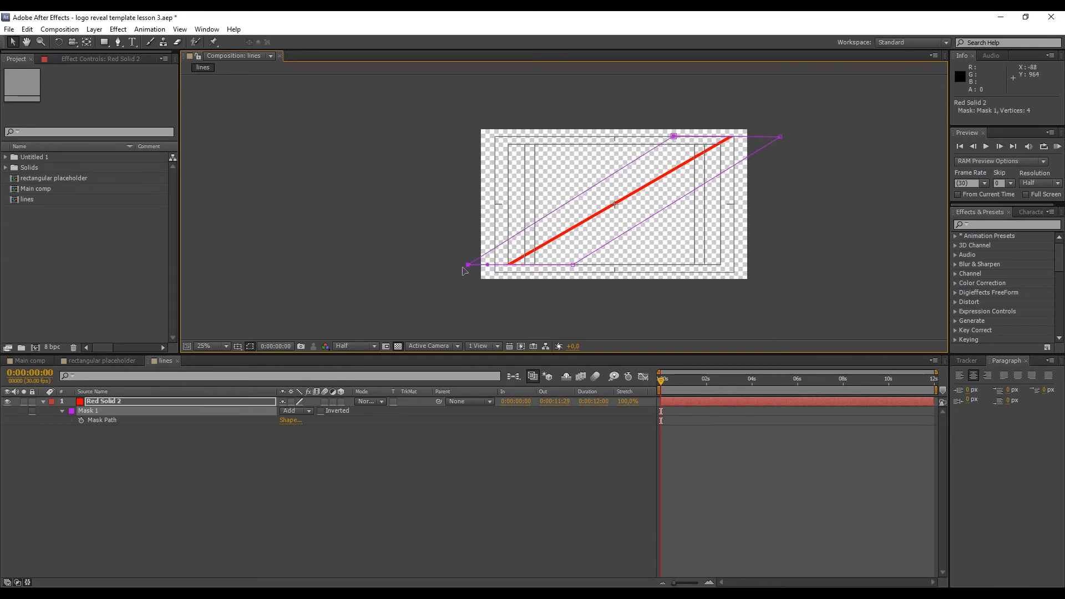
pyautogui.click(127, 417)
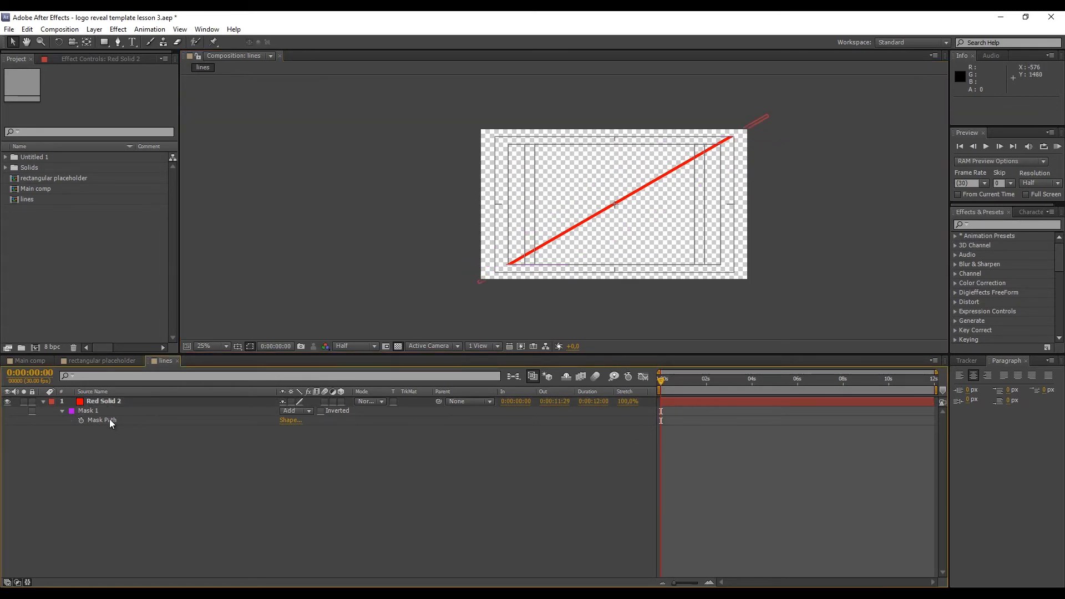
# Keyframe the mask path at the first frame and, at 0:00:00:24, move the whole mask past the frame's upper-right corner.
pyautogui.click(108, 420)
pyautogui.click(81, 420)
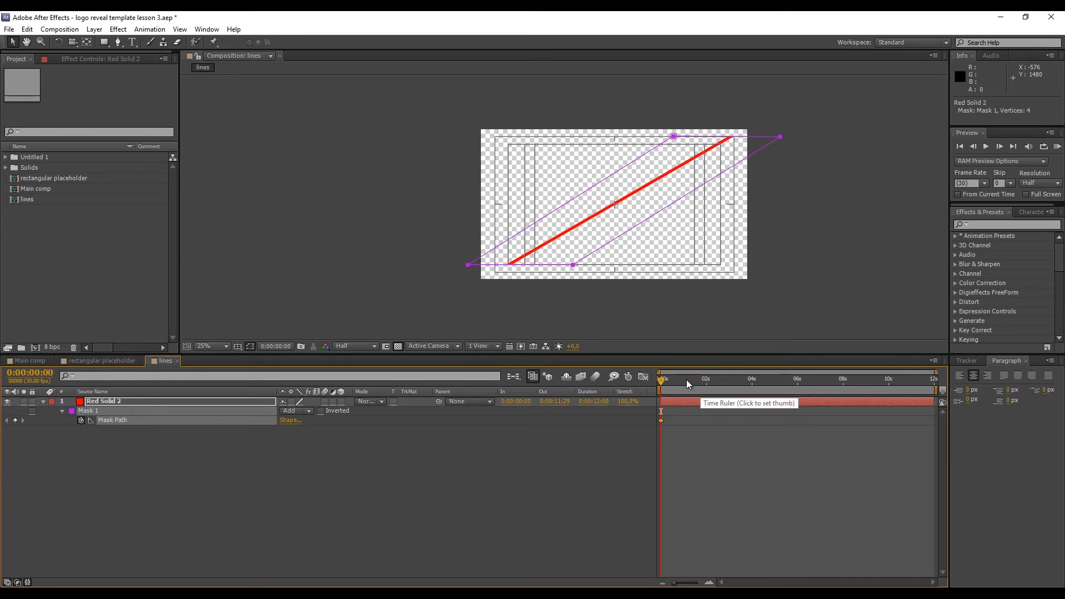
pyautogui.click(679, 382)
pyautogui.click(656, 165)
pyautogui.click(666, 156)
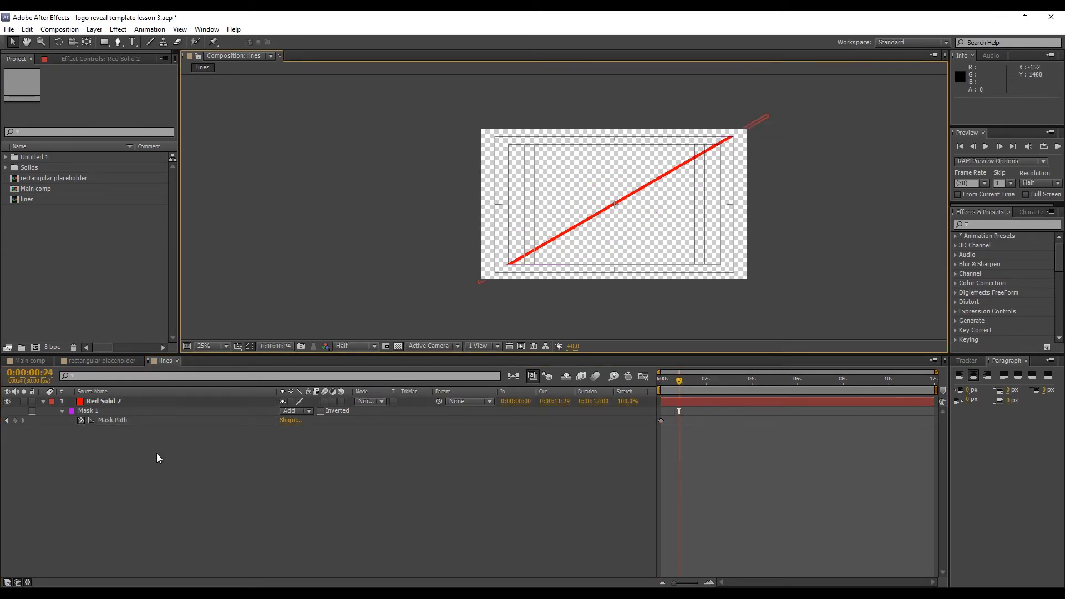
pyautogui.click(133, 420)
pyautogui.moveTo(674, 138); pyautogui.dragTo(888, 12)
pyautogui.press('space')
pyautogui.moveTo(870, 85); pyautogui.dragTo(775, 182)
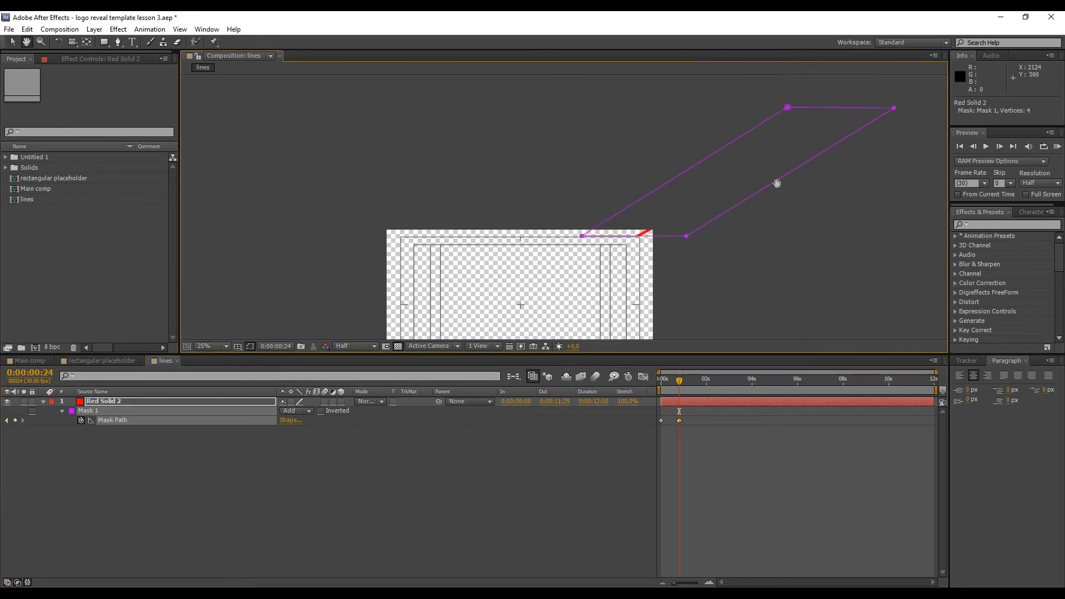
pyautogui.moveTo(789, 108); pyautogui.dragTo(798, 101)
# At the first frame, move the whole mask past the frame's lower-left corner and preview the line's wipe animation.
pyautogui.click(668, 379)
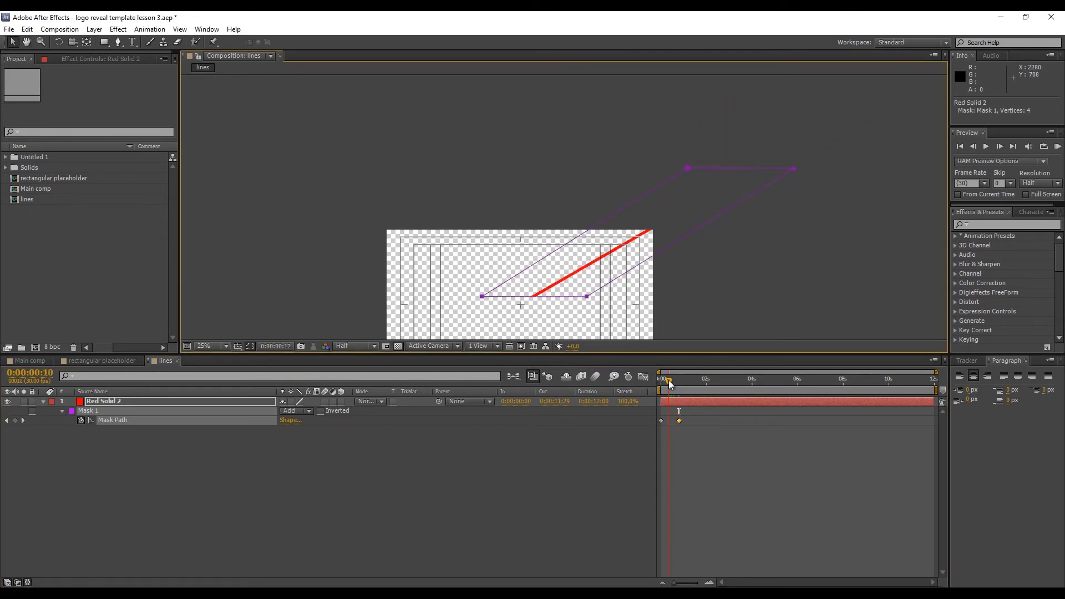
pyautogui.click(1058, 147)
pyautogui.click(661, 380)
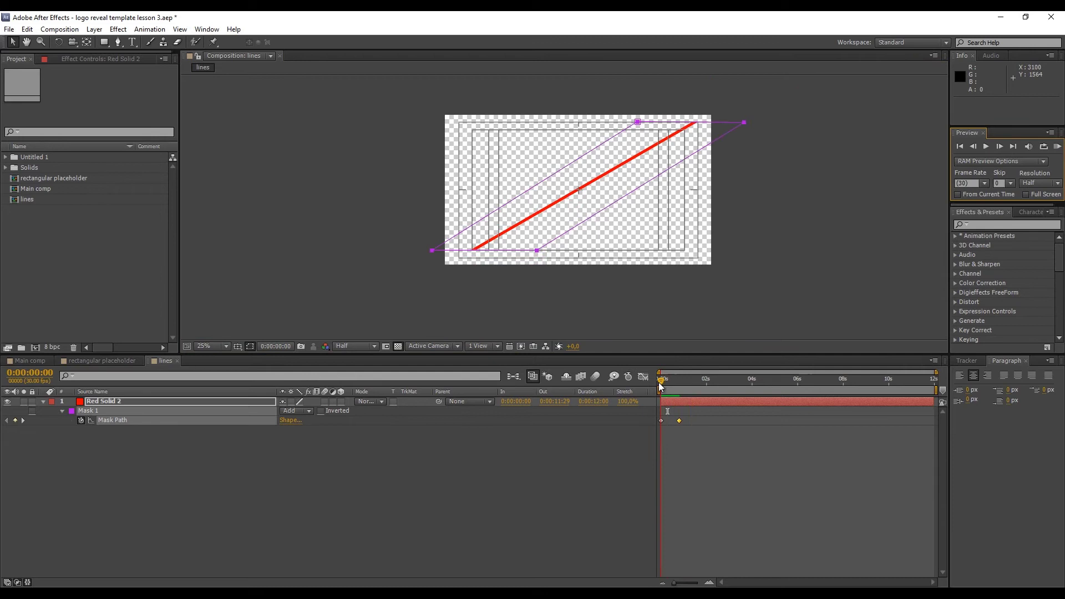
pyautogui.moveTo(536, 251); pyautogui.dragTo(272, 399)
pyautogui.click(1057, 147)
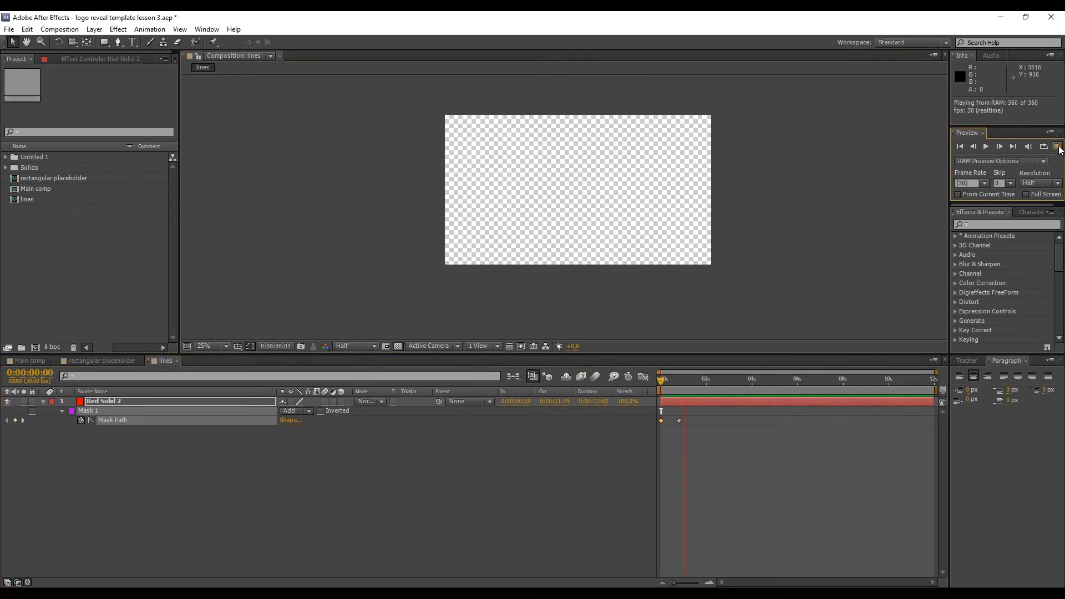
pyautogui.click(1057, 146)
pyautogui.click(1058, 146)
# End the work area at 0:00:01:21, preview the line animation, and move the current time to 0:00:00:07.
pyautogui.click(701, 378)
pyautogui.press('n')
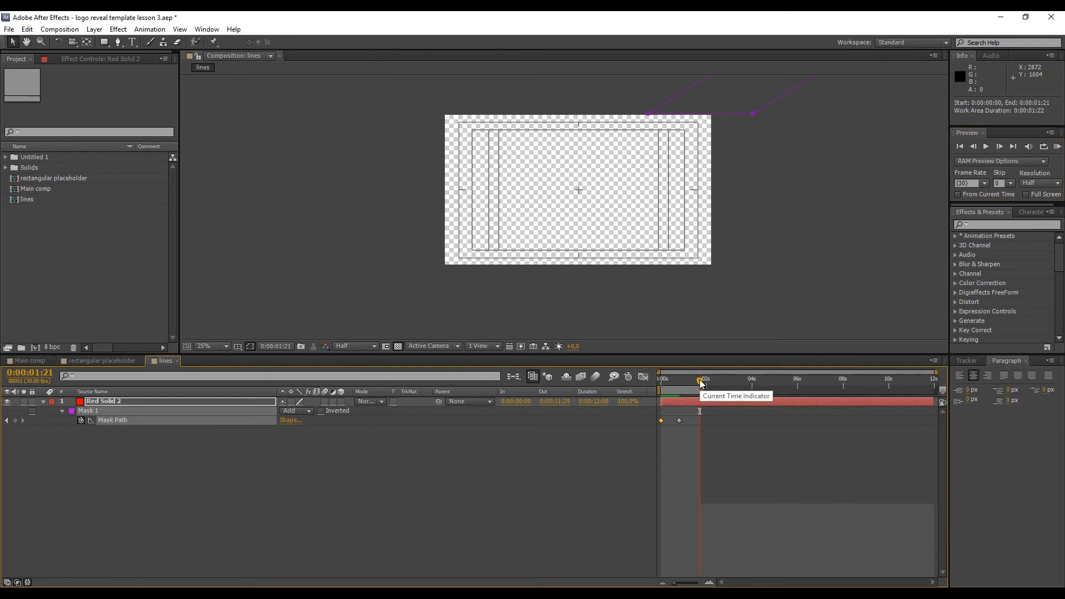
pyautogui.click(1057, 147)
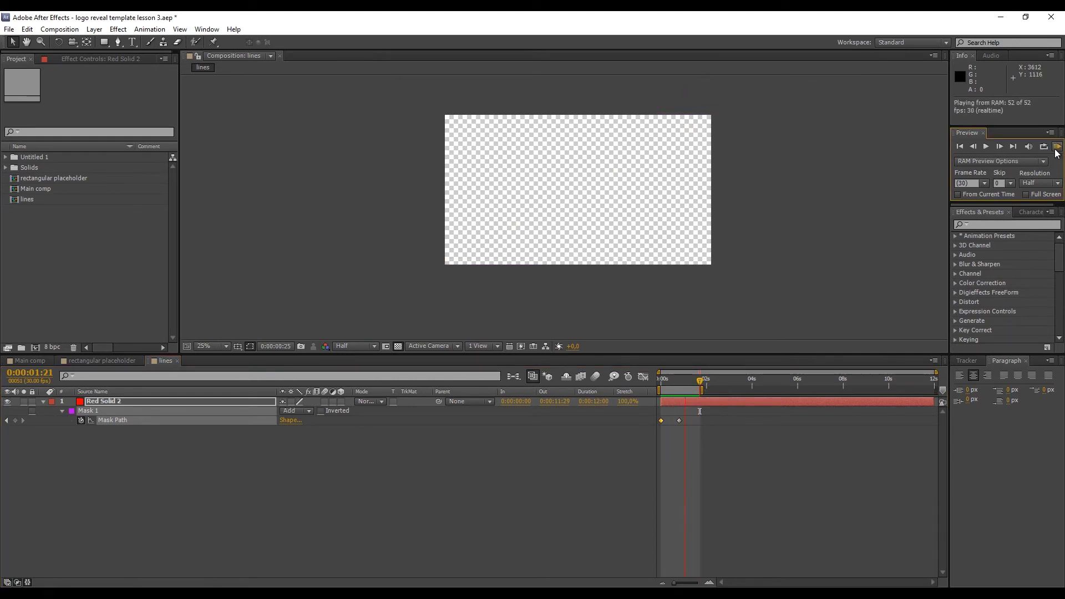
pyautogui.moveTo(701, 383); pyautogui.dragTo(665, 381)
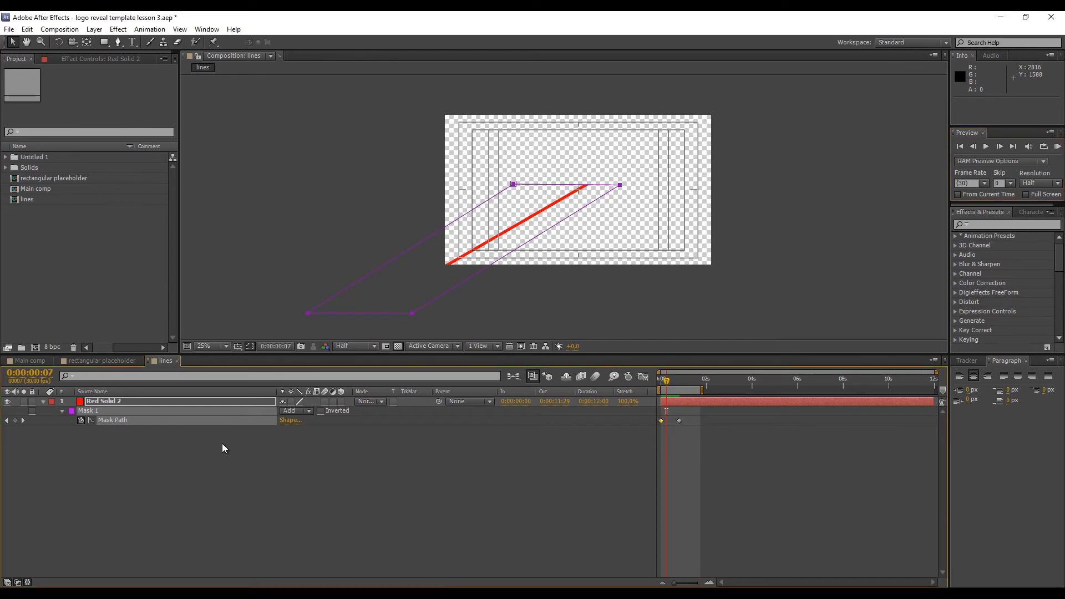
# Duplicate the masked red line layer and scale the upper copy to 119%.
pyautogui.moveTo(170, 402); pyautogui.dragTo(168, 405)
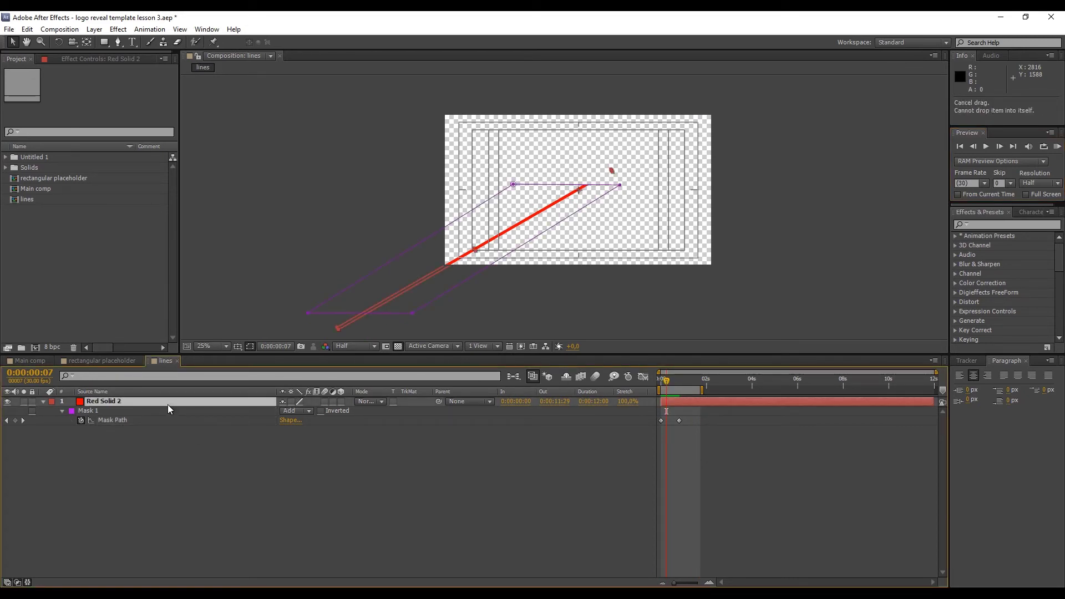
pyautogui.hotkey('ctrl', 'd')
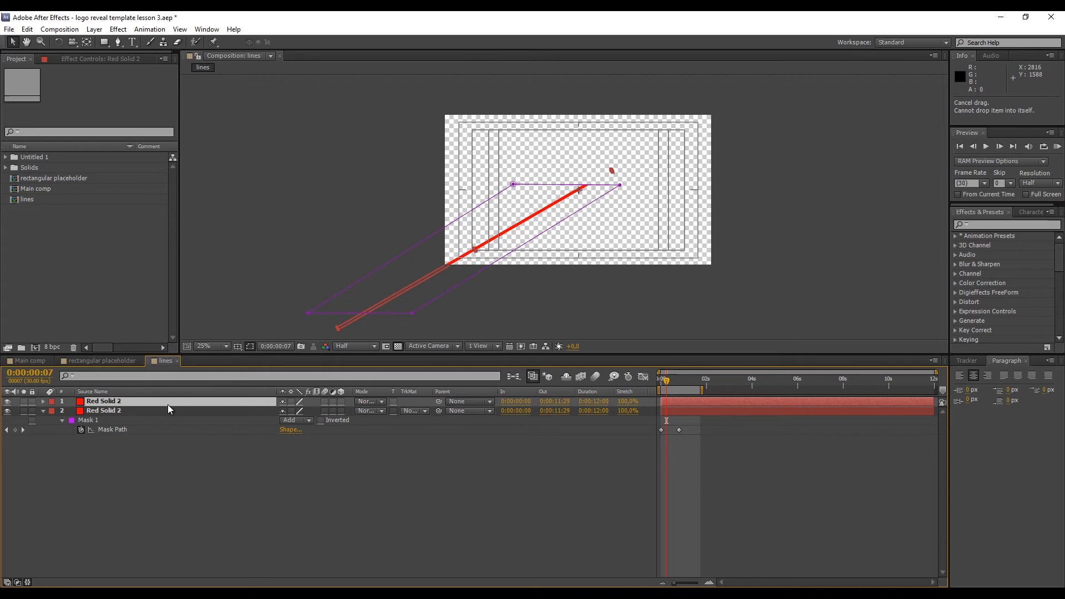
pyautogui.press('s')
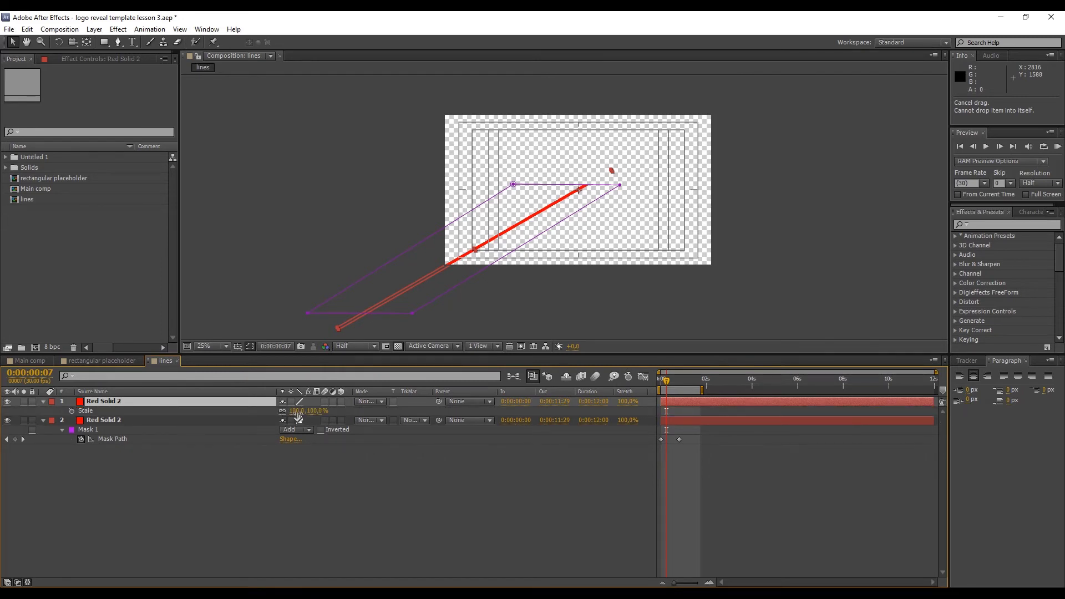
pyautogui.moveTo(297, 411); pyautogui.dragTo(307, 414)
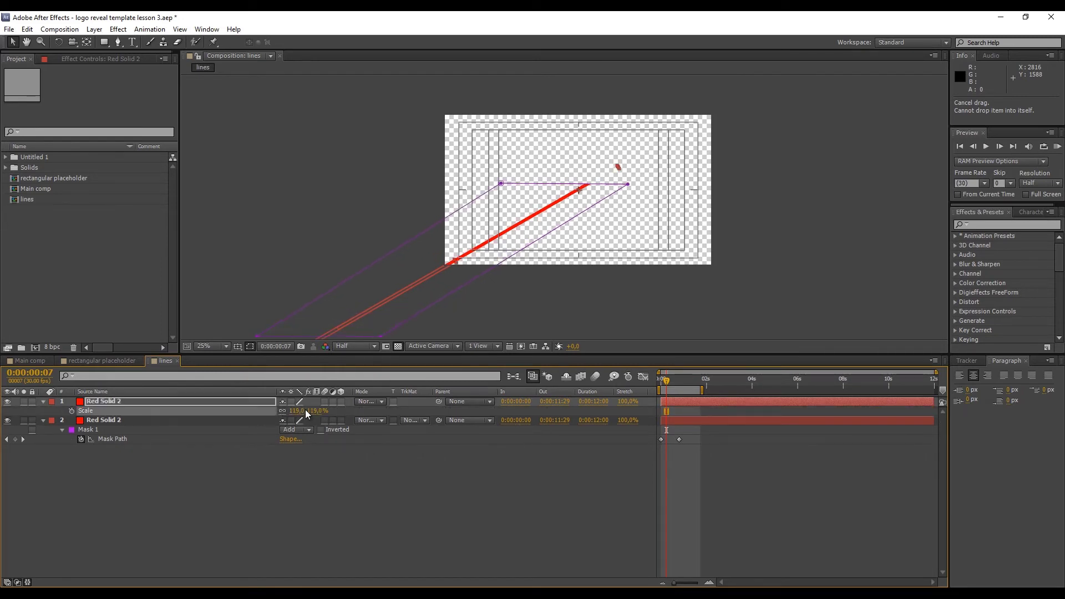
# Start the upper line copy at 0:00:00:08, set its position to 960,466, and preview the two lines.
pyautogui.moveTo(690, 401); pyautogui.dragTo(693, 403)
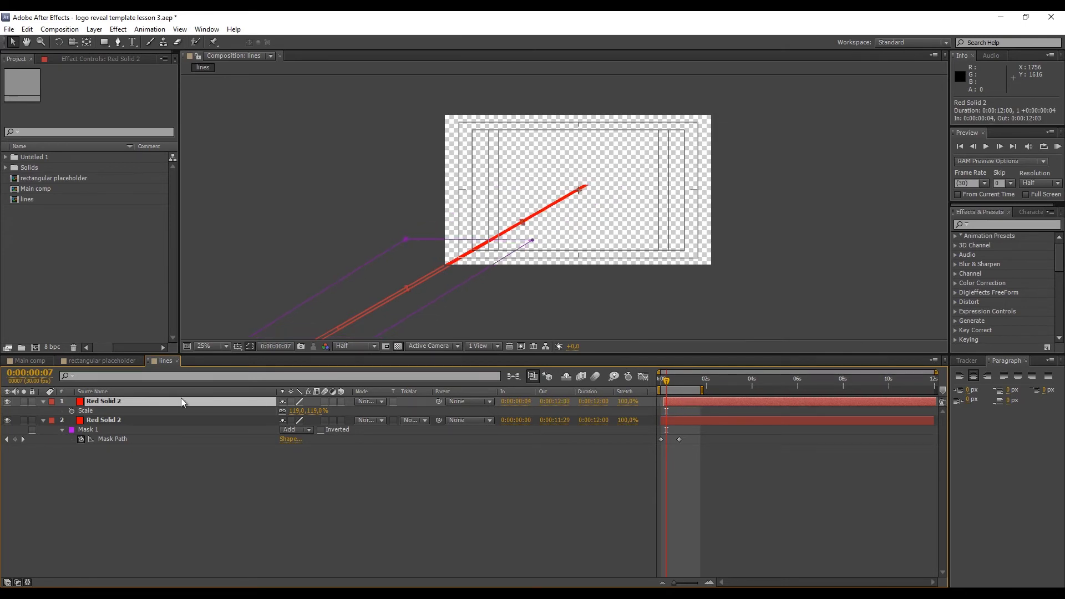
pyautogui.hotkey('shift', 'p')
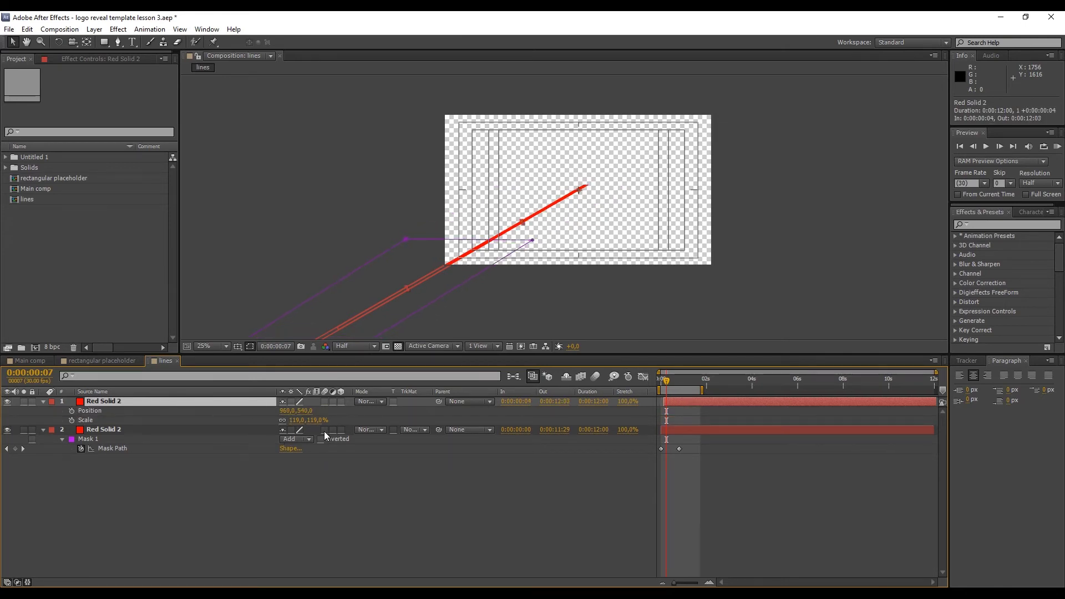
pyautogui.moveTo(302, 411); pyautogui.dragTo(261, 411)
pyautogui.moveTo(693, 401); pyautogui.dragTo(697, 400)
pyautogui.click(1057, 146)
pyautogui.press('space')
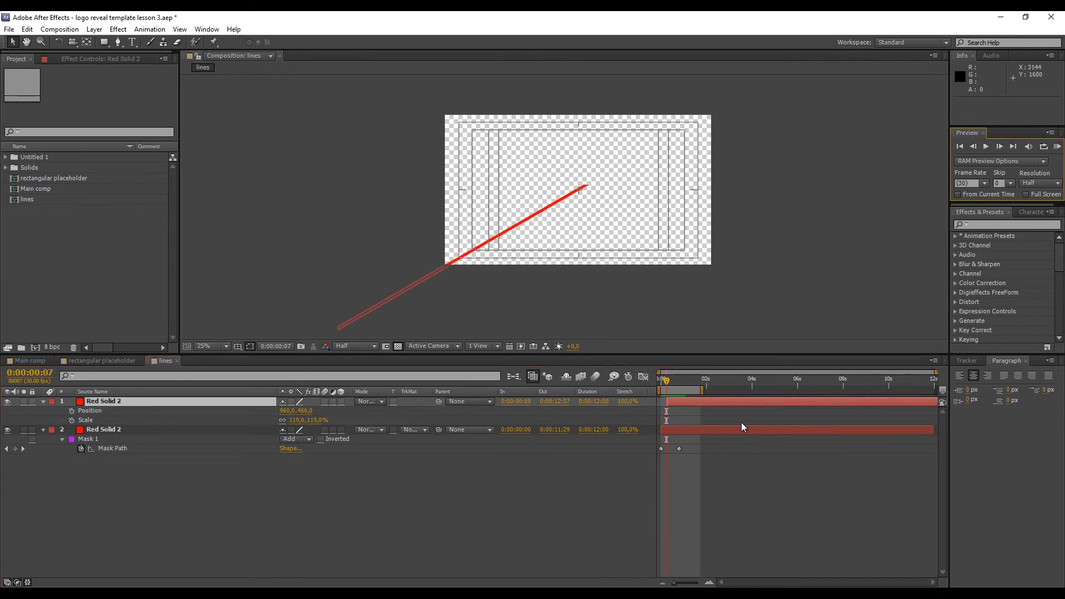
# Duplicate the top line layer, set the copy's scale to 210% and position to 960,106, and preview the lines.
pyautogui.hotkey('ctrl', 'd')
pyautogui.press('p')
pyautogui.hotkey('shift', 's')
pyautogui.hotkey('shift', 'm')
pyautogui.click(678, 383)
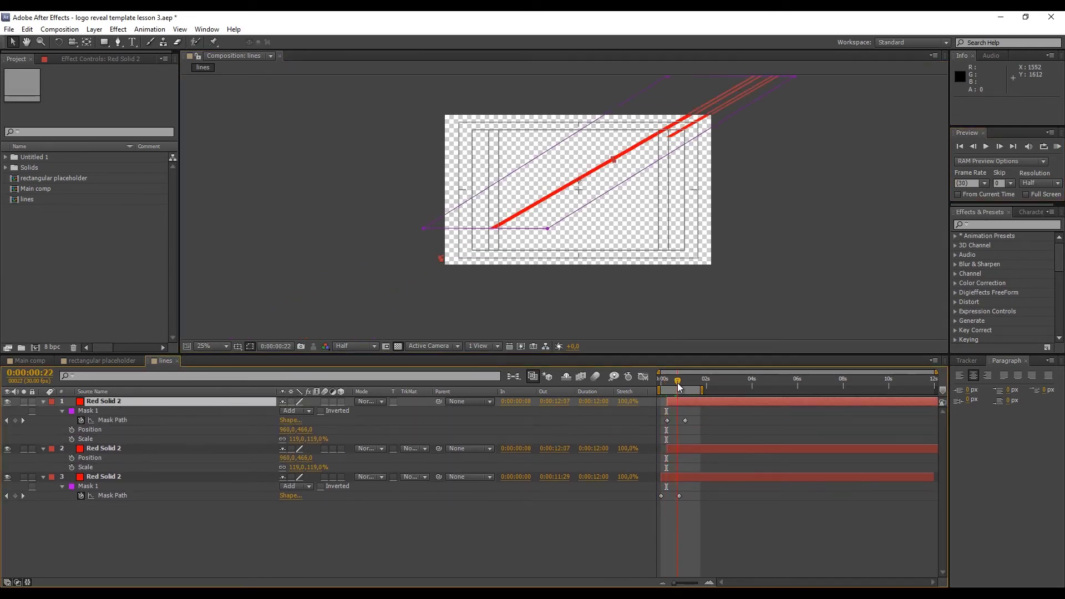
pyautogui.moveTo(305, 439); pyautogui.dragTo(365, 437)
pyautogui.moveTo(304, 429); pyautogui.dragTo(284, 430)
pyautogui.moveTo(678, 382); pyautogui.dragTo(698, 401)
pyautogui.click(1057, 146)
pyautogui.press('space')
# Duplicate the top line again, start it at 0:00:00:16, set position 960,629 and scale 509%, and preview the animation.
pyautogui.click(164, 404)
pyautogui.hotkey('ctrl', 'd')
pyautogui.press('u')
pyautogui.press('u')
pyautogui.moveTo(305, 449); pyautogui.dragTo(441, 448)
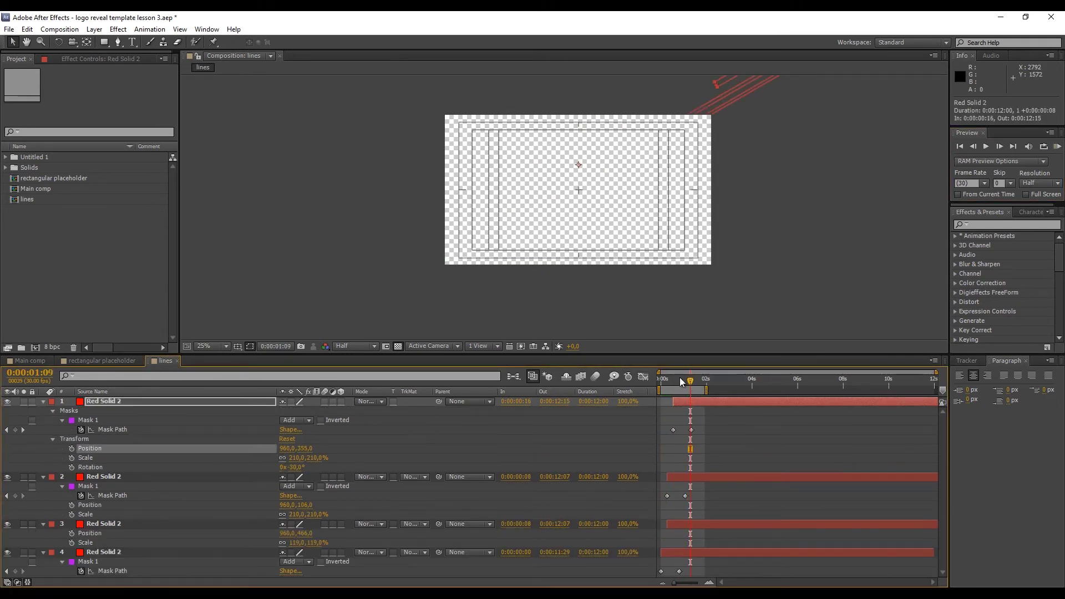
pyautogui.moveTo(690, 381); pyautogui.dragTo(676, 381)
pyautogui.moveTo(304, 448); pyautogui.dragTo(481, 458)
pyautogui.click(1057, 147)
pyautogui.press('space')
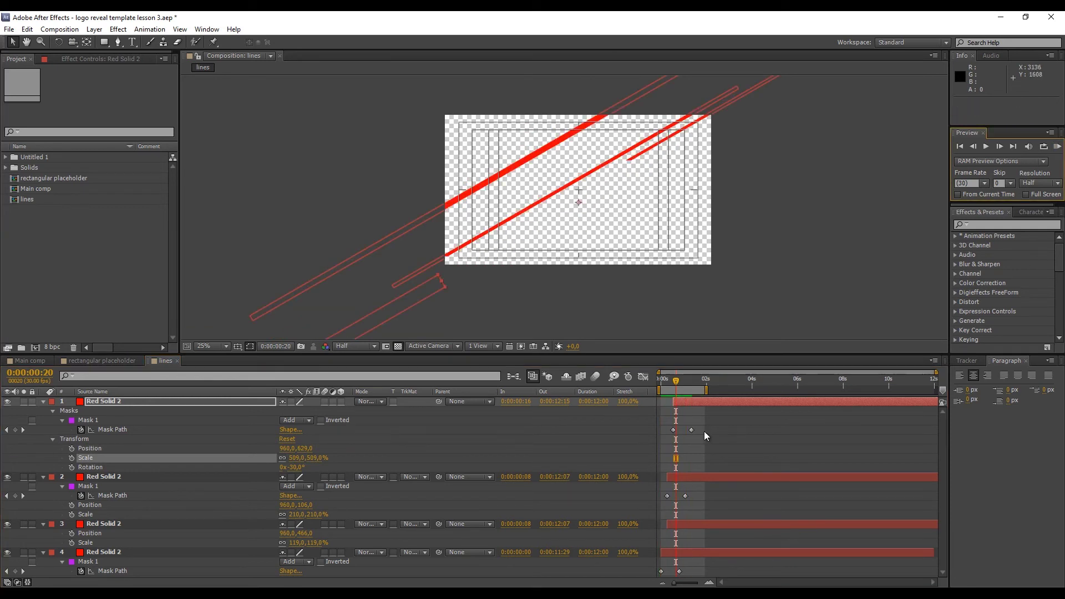
# Slow the thick top line's wipe by moving its end mask keyframe to about 0:00:01:24, and extend the work area to preview it.
pyautogui.moveTo(691, 430); pyautogui.dragTo(702, 430)
pyautogui.click(1057, 147)
pyautogui.press('space')
pyautogui.moveTo(707, 390); pyautogui.dragTo(718, 390)
pyautogui.click(1057, 146)
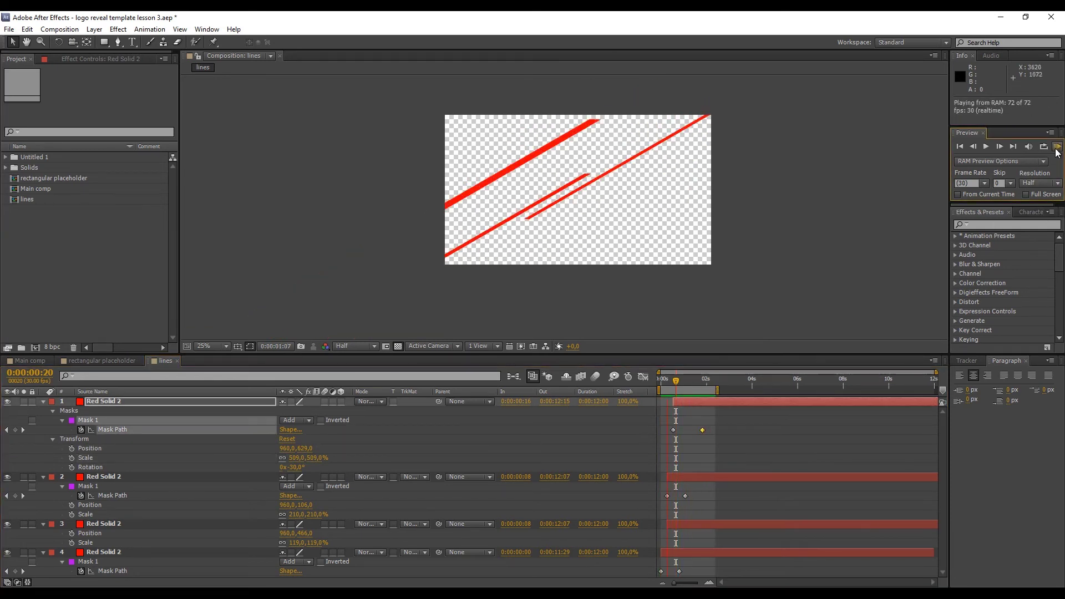
# Duplicate the thick line layer and place the copy at position 960,-213 with a scale of 444%.
pyautogui.click(143, 458)
pyautogui.click(126, 401)
pyautogui.hotkey('ctrl', 'd')
pyautogui.press('u')
pyautogui.press('u')
pyautogui.click(692, 381)
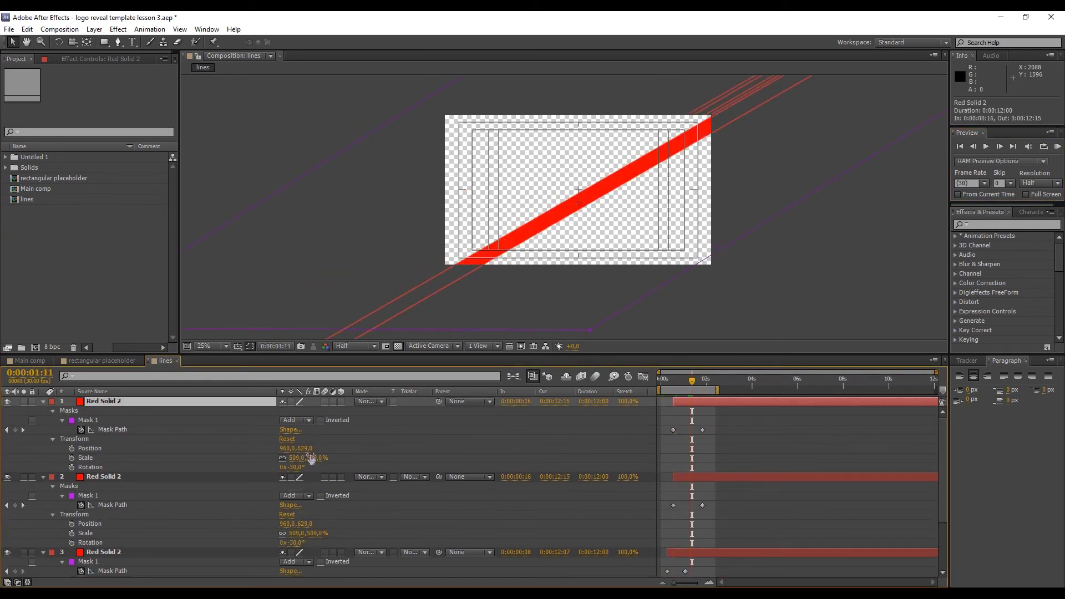
pyautogui.moveTo(311, 459); pyautogui.dragTo(186, 405)
# Move the new line's end mask keyframe to 0:00:02:02, shift its start keyframe slightly forward, and extend the work area for a preview.
pyautogui.moveTo(703, 430); pyautogui.dragTo(708, 430)
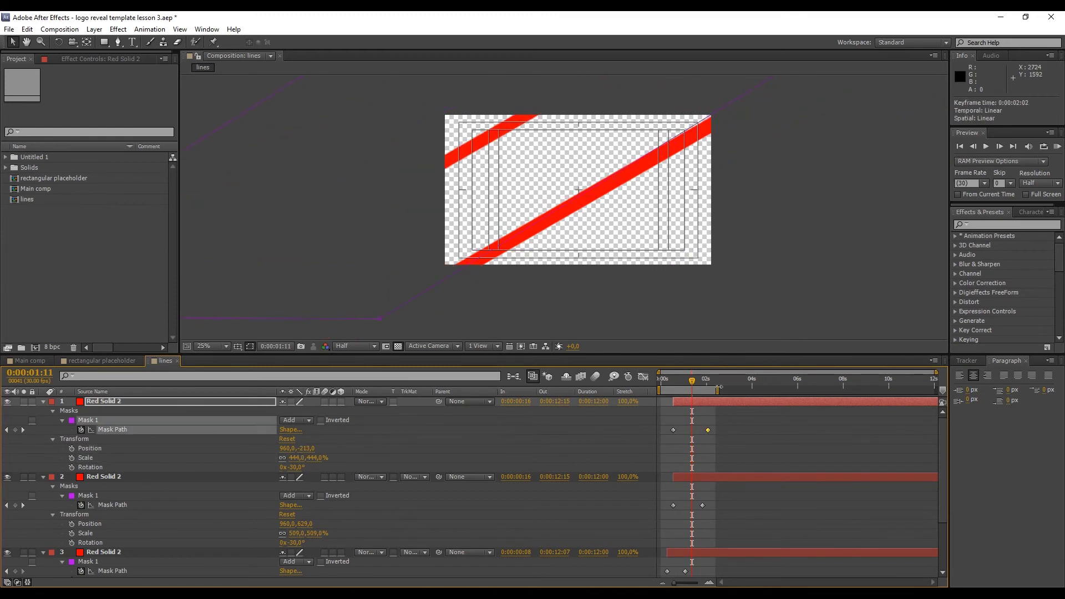
pyautogui.moveTo(717, 390); pyautogui.dragTo(724, 390)
pyautogui.moveTo(674, 430); pyautogui.dragTo(676, 430)
pyautogui.click(1058, 147)
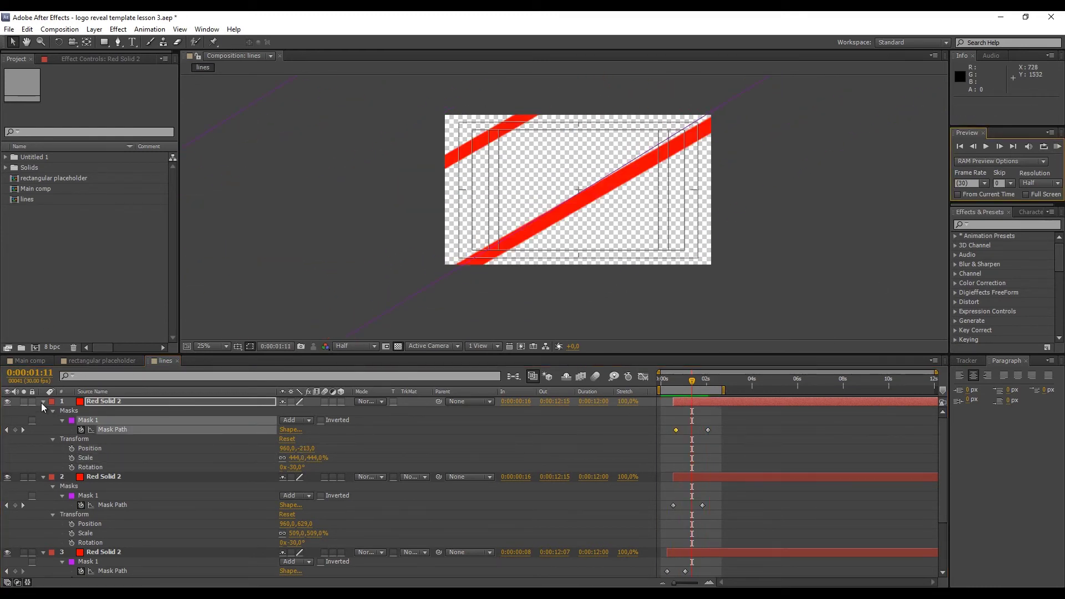
# Collapse the properties of all five line layers and move the current time to 0:00:01:24.
pyautogui.click(43, 401)
pyautogui.click(43, 410)
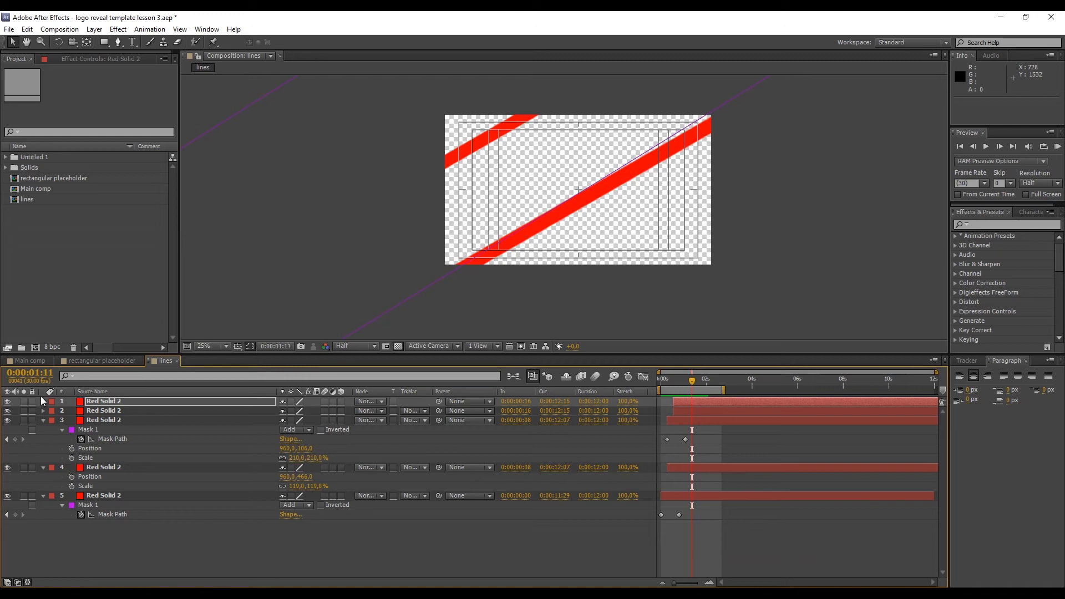
pyautogui.click(28, 198)
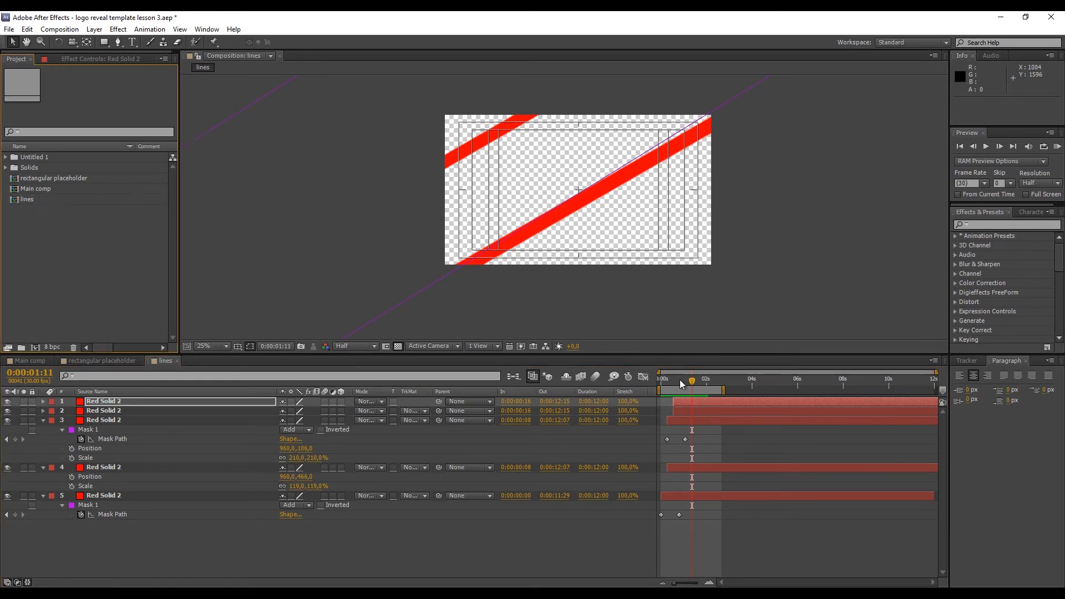
pyautogui.moveTo(680, 379); pyautogui.dragTo(702, 381)
pyautogui.click(43, 420)
pyautogui.click(43, 429)
pyautogui.click(43, 439)
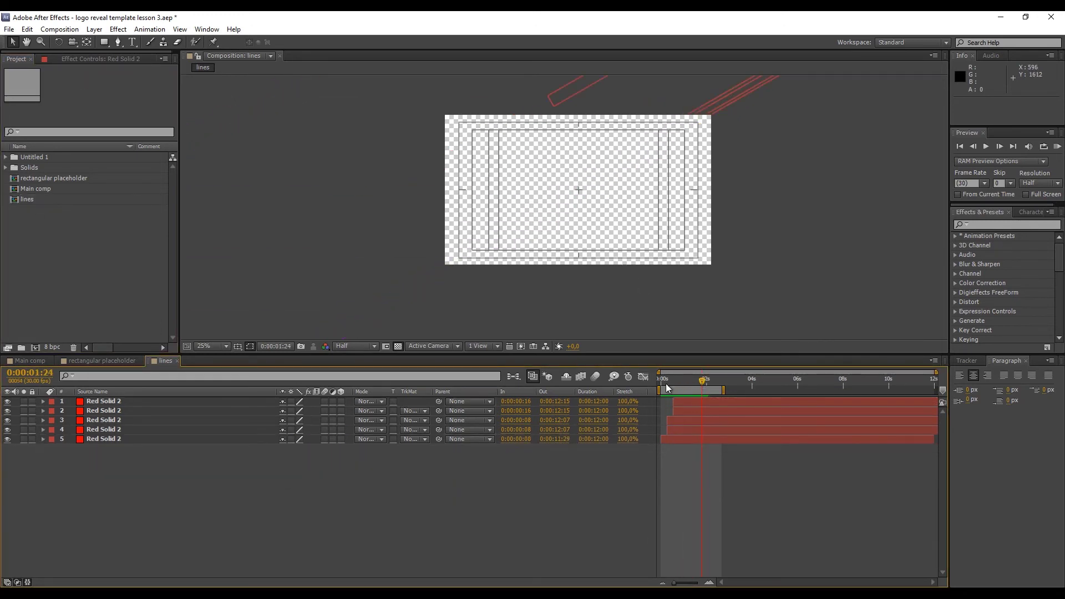
# Open the finished lines composition stored in the Solids folder and close the duplicate lines timeline.
pyautogui.click(6, 168)
pyautogui.doubleClick(40, 211)
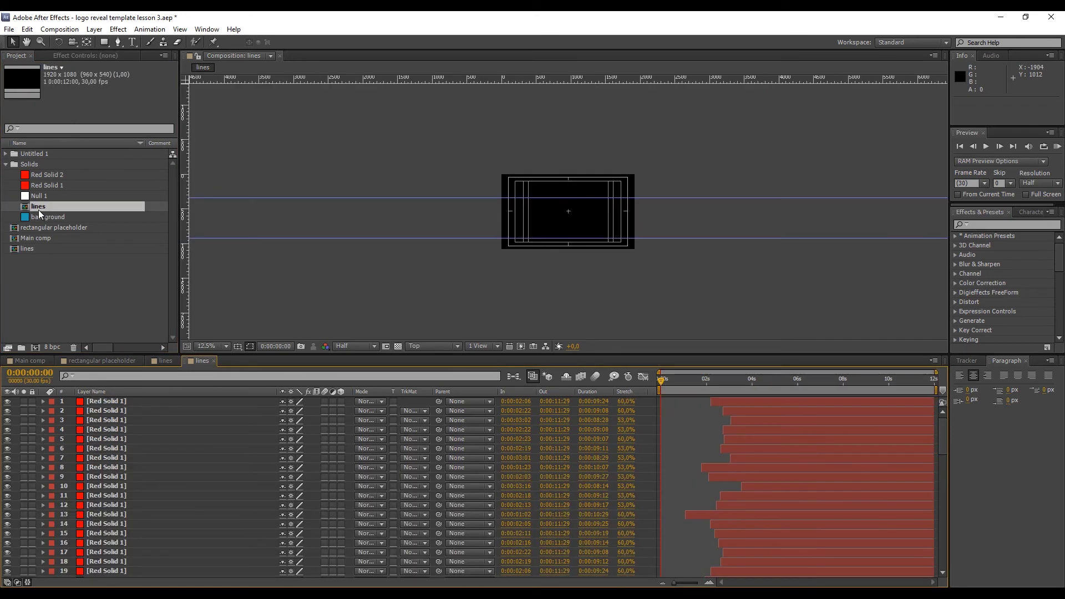
pyautogui.moveTo(103, 347); pyautogui.dragTo(106, 347)
pyautogui.click(213, 361)
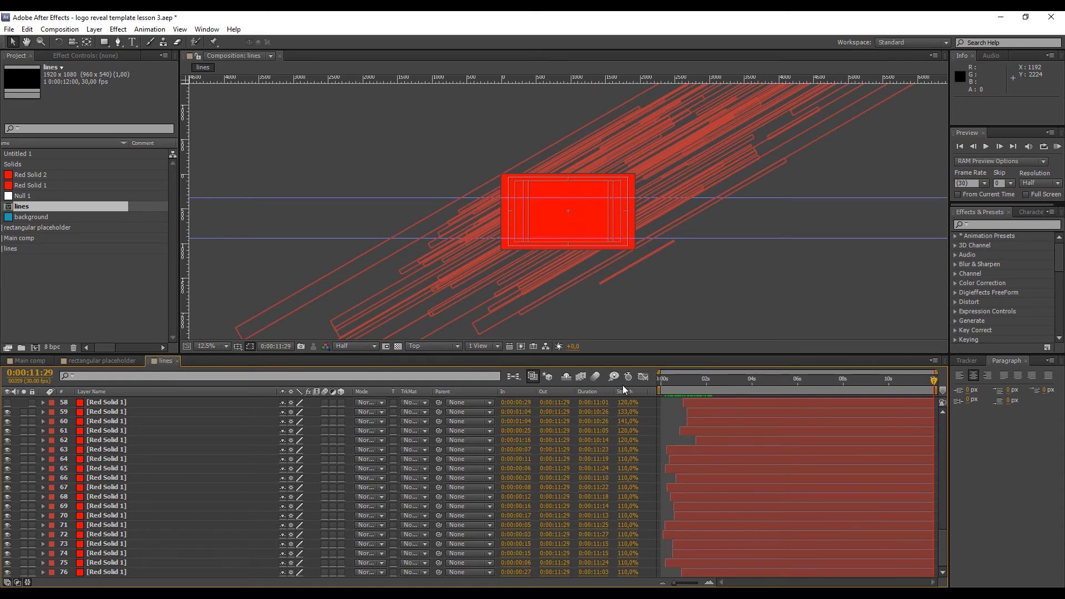
# Examine the finished composition's layer stack from its first frame and scrub through the line animation.
pyautogui.press('Home')
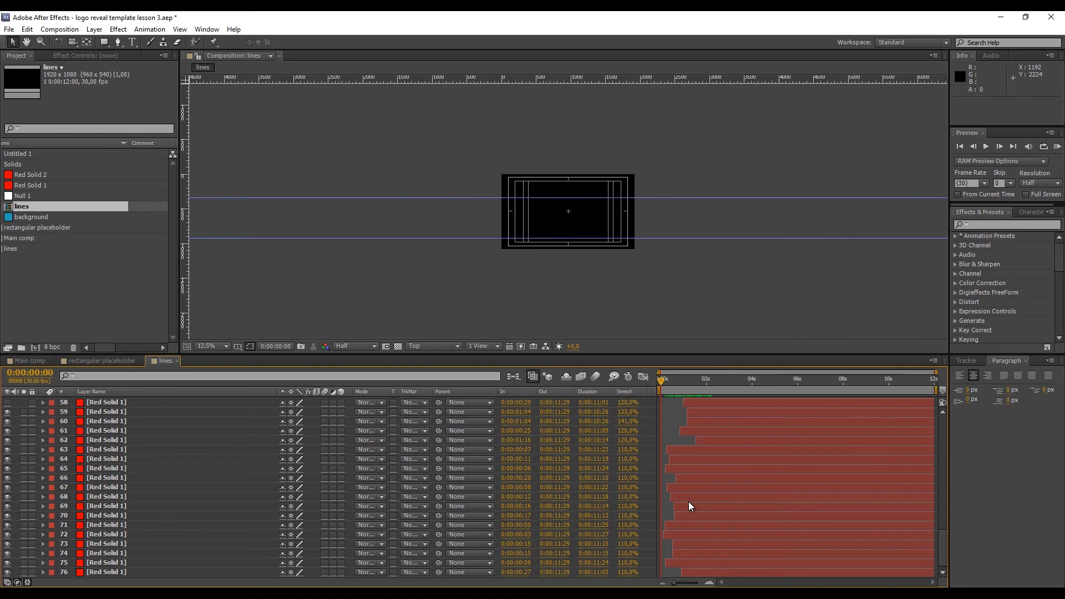
pyautogui.scroll(15, 688, 503)
pyautogui.scroll(4, 687, 502)
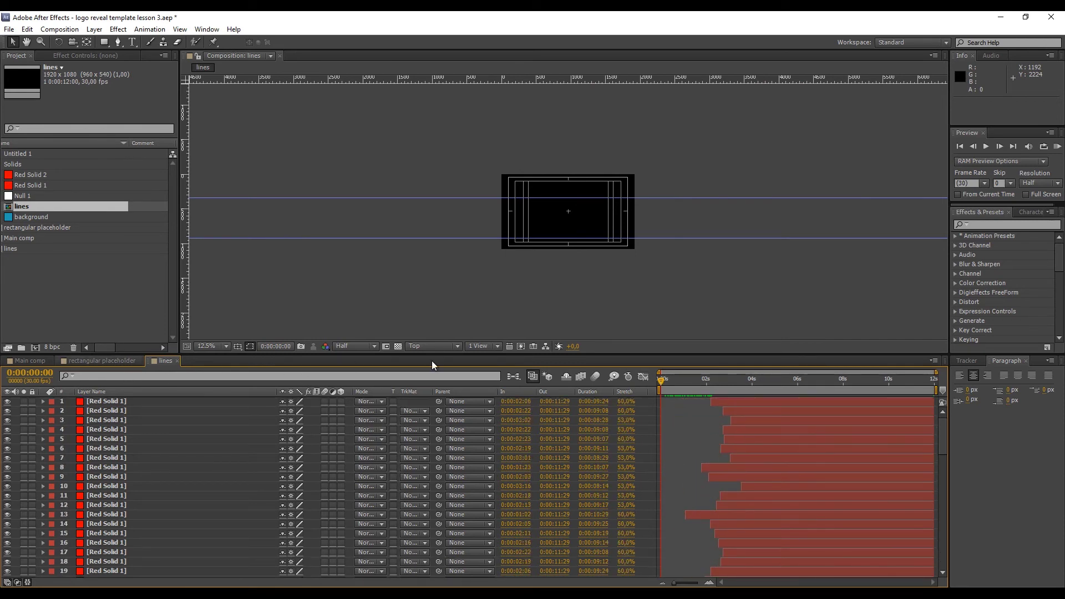
pyautogui.moveTo(665, 378); pyautogui.dragTo(705, 354)
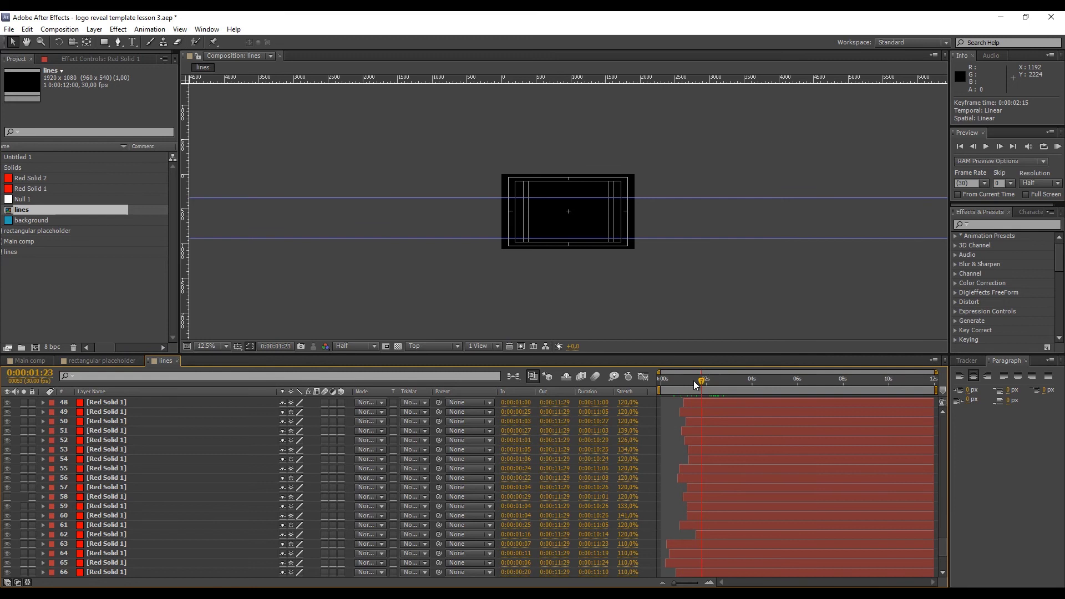
# Turn off solo for layer 31 and scrub through the frames where all the lines fill the screen.
pyautogui.moveTo(693, 381); pyautogui.dragTo(677, 382)
pyautogui.scroll(5, 201, 450)
pyautogui.scroll(5, 201, 449)
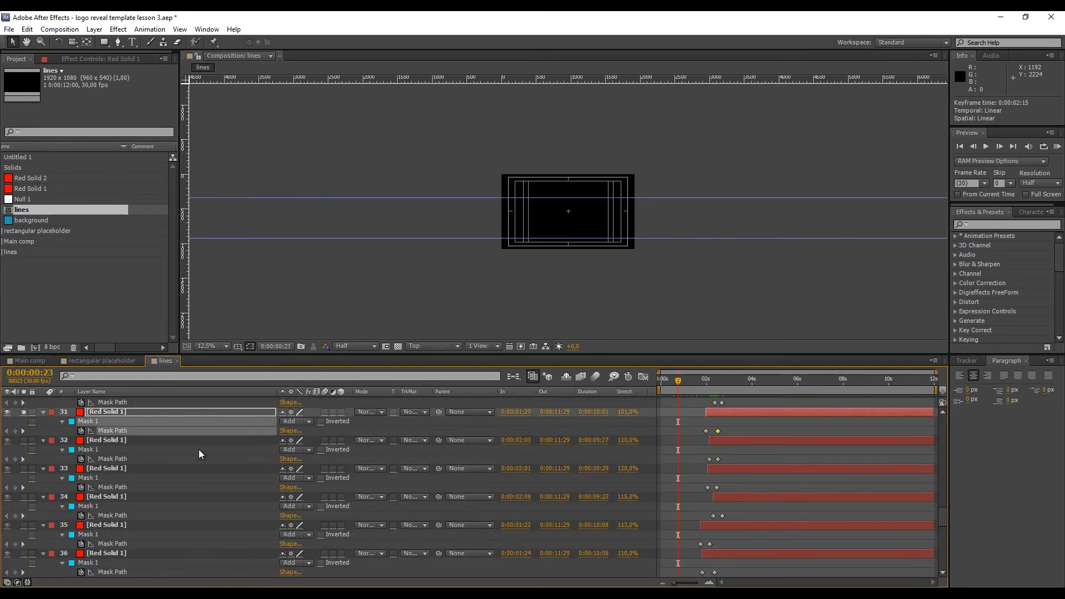
pyautogui.click(24, 412)
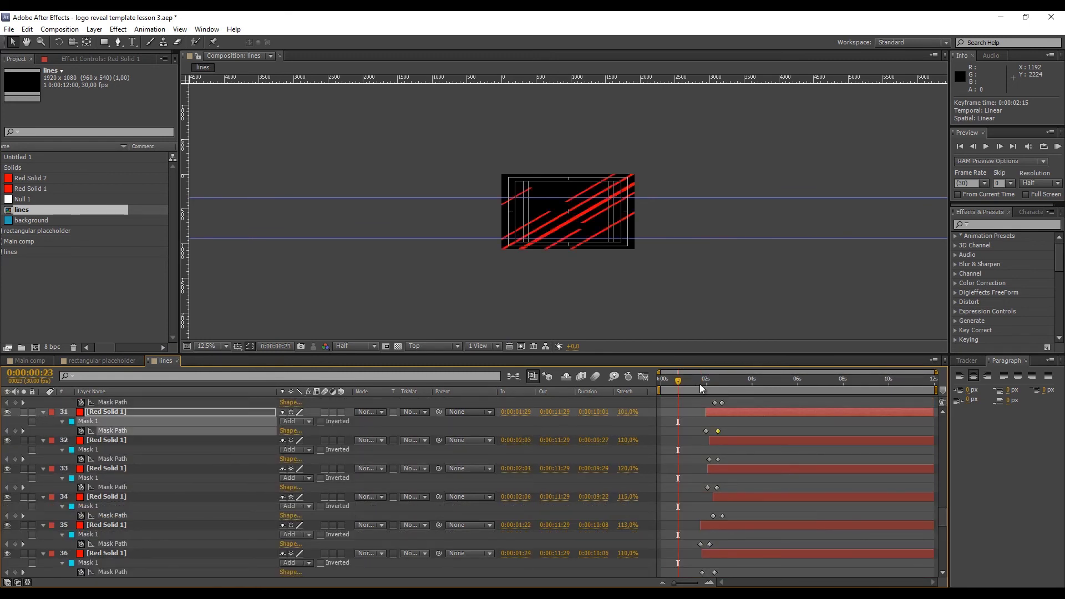
pyautogui.moveTo(701, 384)
pyautogui.mouseDown()
pyautogui.moveTo(674, 383)
pyautogui.moveTo(711, 387)
pyautogui.mouseUp()
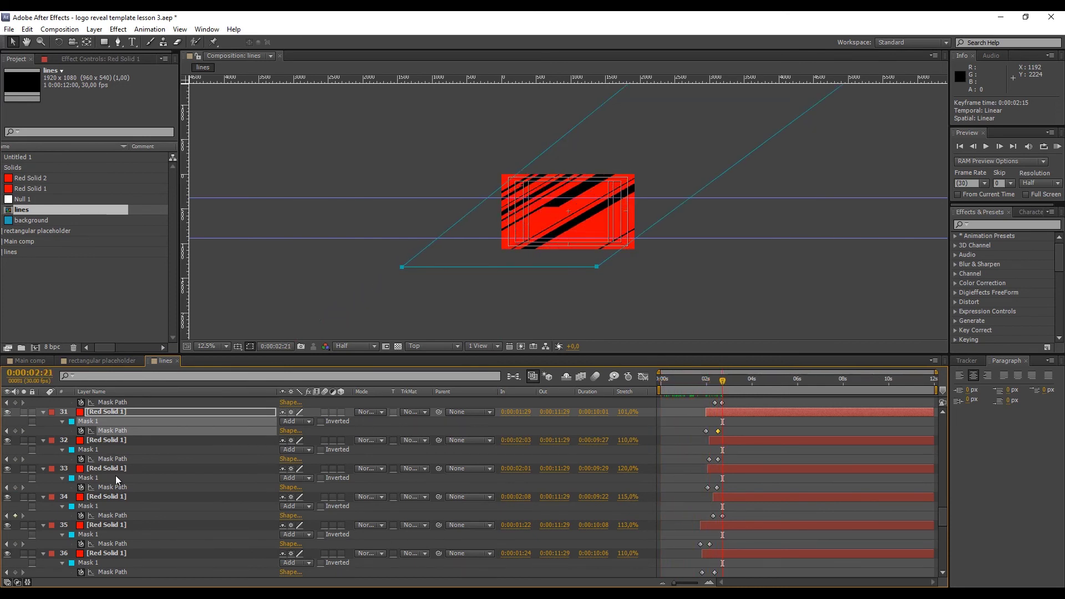
# Select the line layers 62 through 76 and solo them.
pyautogui.scroll(-10, 117, 478)
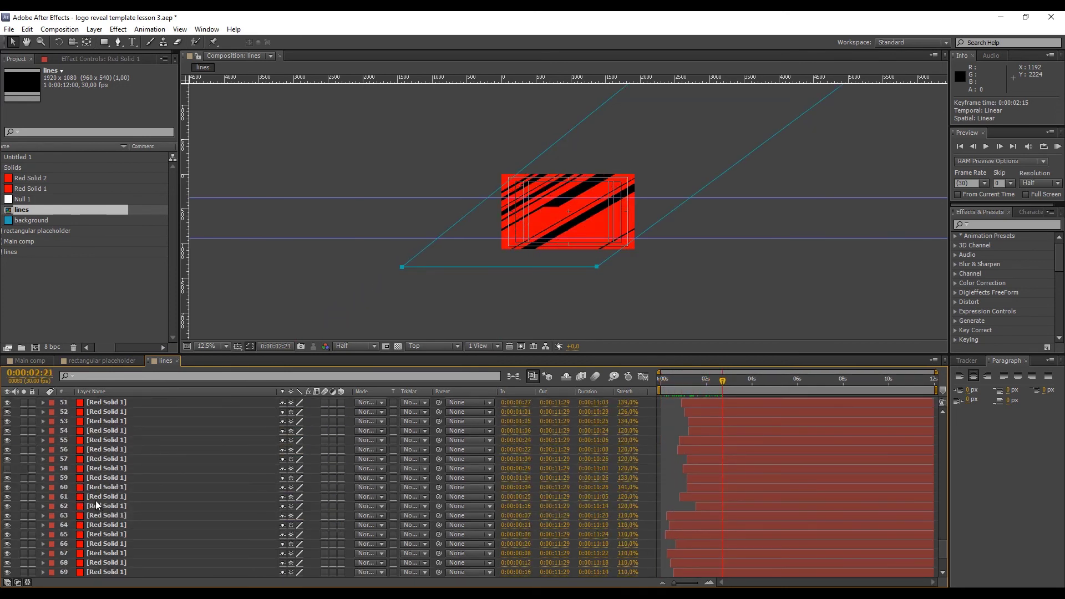
pyautogui.click(95, 505)
pyautogui.scroll(-2, 108, 543)
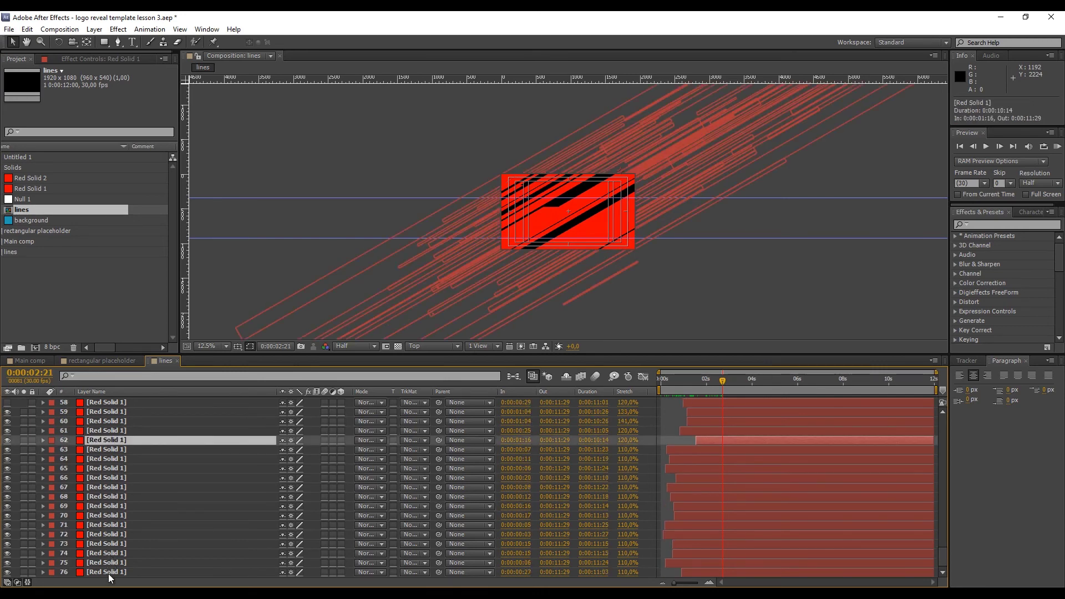
pyautogui.keyDown('shift'); pyautogui.click(109, 573); pyautogui.keyUp('shift')
pyautogui.click(25, 441)
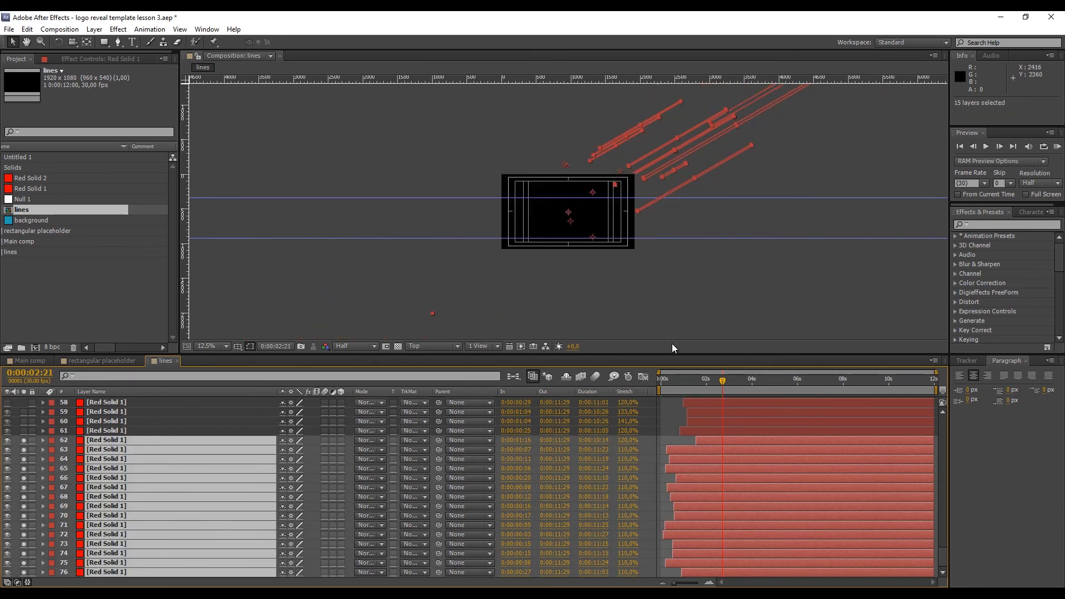
# Trim the out points of the selected layers 62 to 76 to 0:00:02:12 and preview the first group of lines.
pyautogui.moveTo(661, 379); pyautogui.dragTo(717, 374)
pyautogui.moveTo(934, 439); pyautogui.dragTo(717, 432)
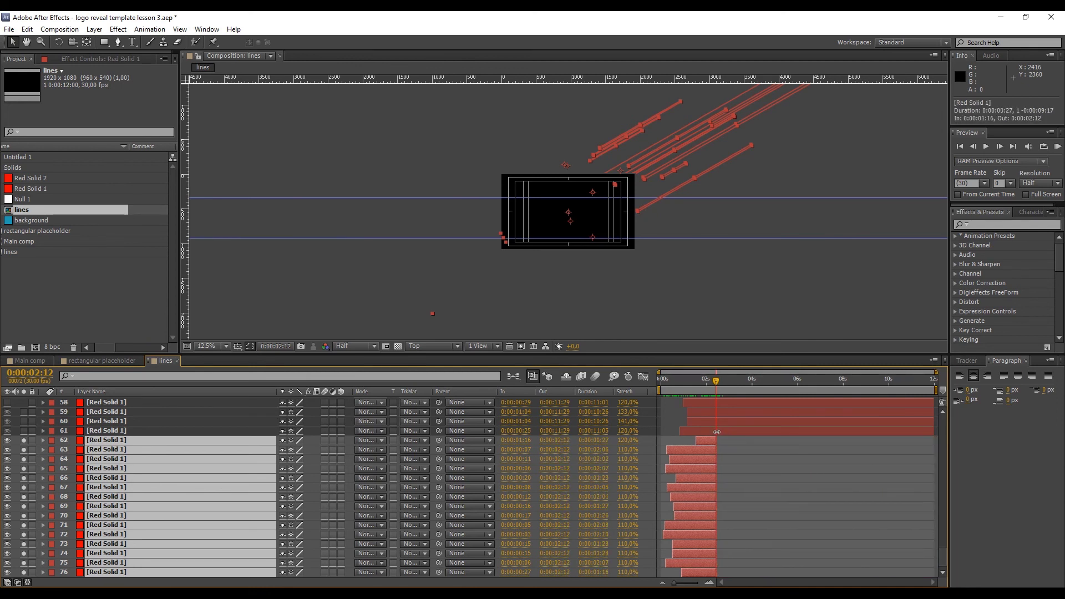
pyautogui.click(1059, 147)
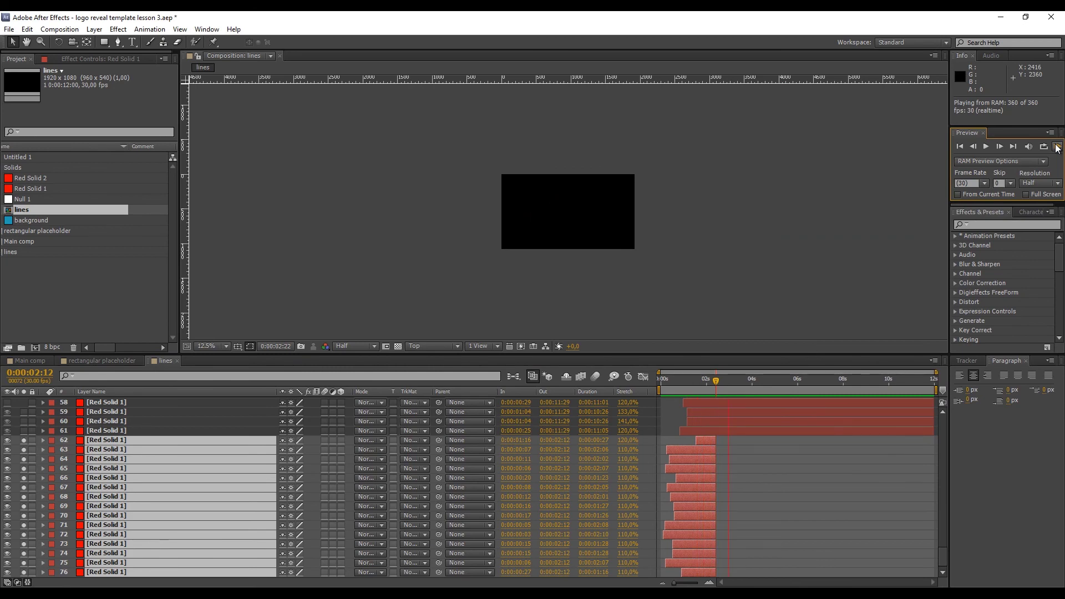
pyautogui.press('space')
pyautogui.moveTo(663, 383); pyautogui.dragTo(701, 380)
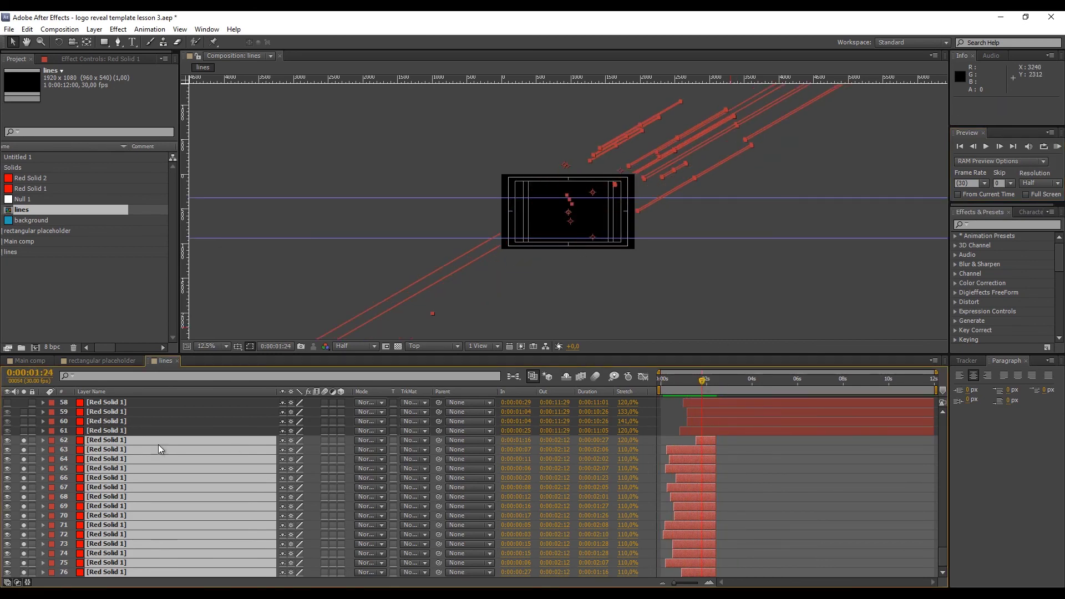
# Solo the line layers above layer 62 instead and preview how they fill the frame with red.
pyautogui.moveTo(22, 440); pyautogui.dragTo(25, 492)
pyautogui.moveTo(23, 440); pyautogui.dragTo(27, 373)
pyautogui.scroll(15, 28, 378)
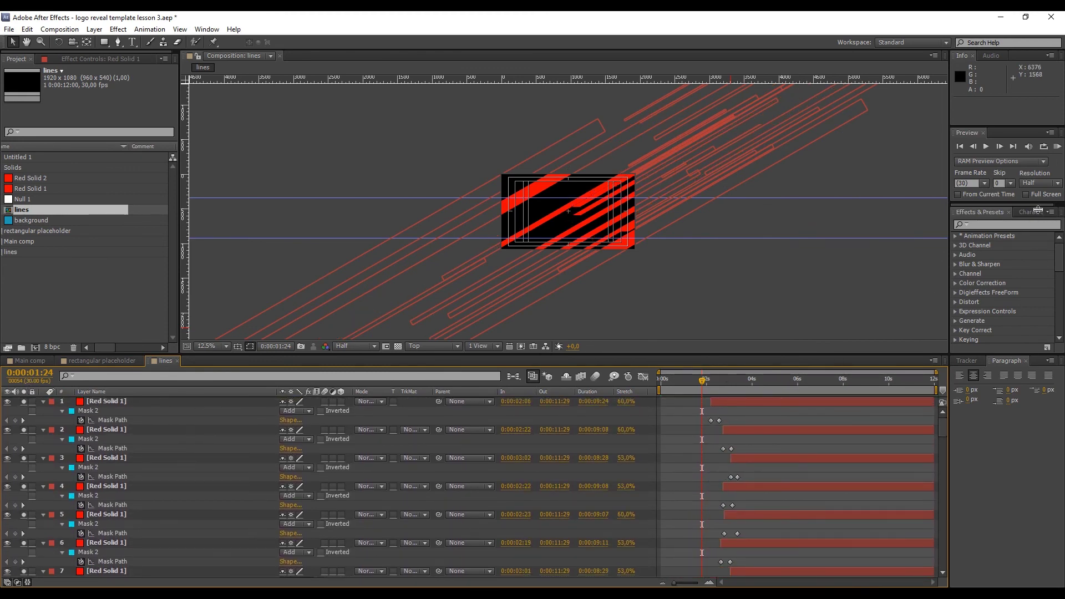
pyautogui.click(1057, 147)
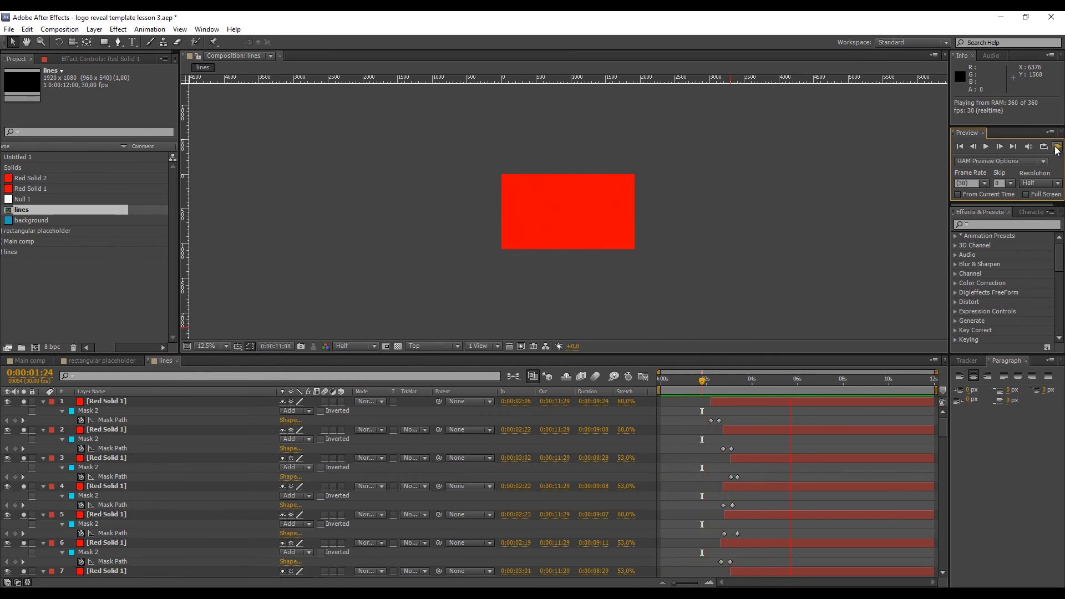
pyautogui.click(1057, 146)
pyautogui.click(1057, 146)
pyautogui.click(1057, 146)
# Select all line layers, collapse their properties, and turn off solo for all of them.
pyautogui.click(44, 401)
pyautogui.hotkey('ctrl', 'a')
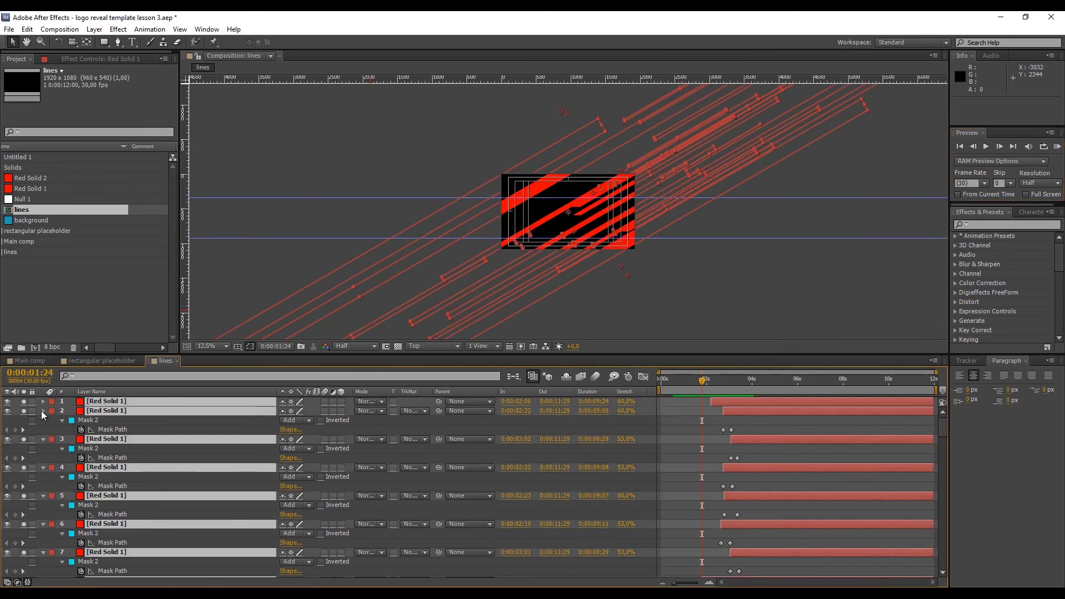
pyautogui.click(42, 411)
pyautogui.click(24, 401)
pyautogui.scroll(-15, 41, 525)
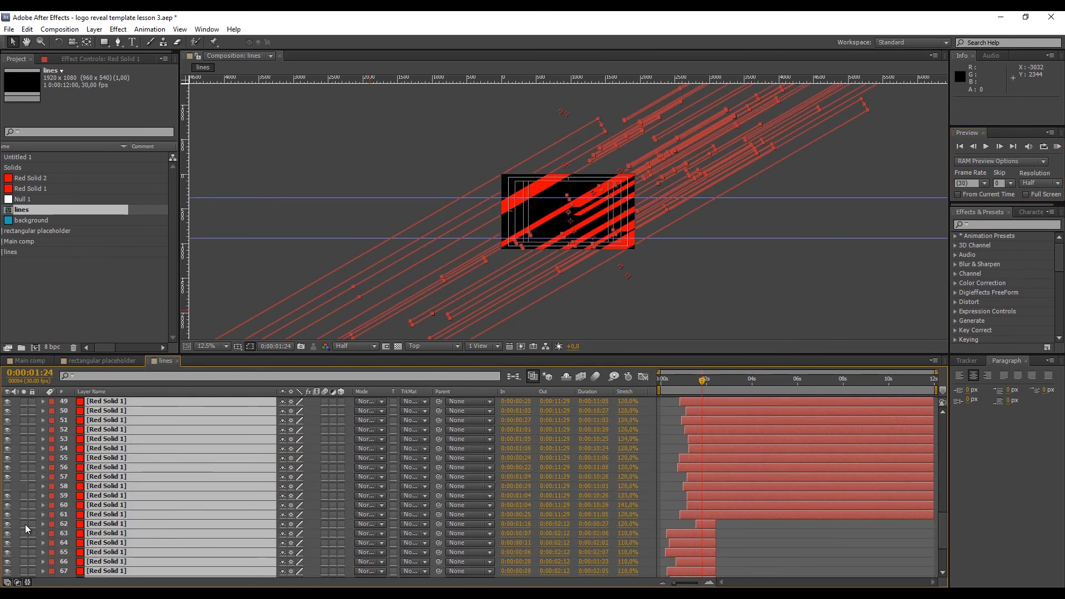